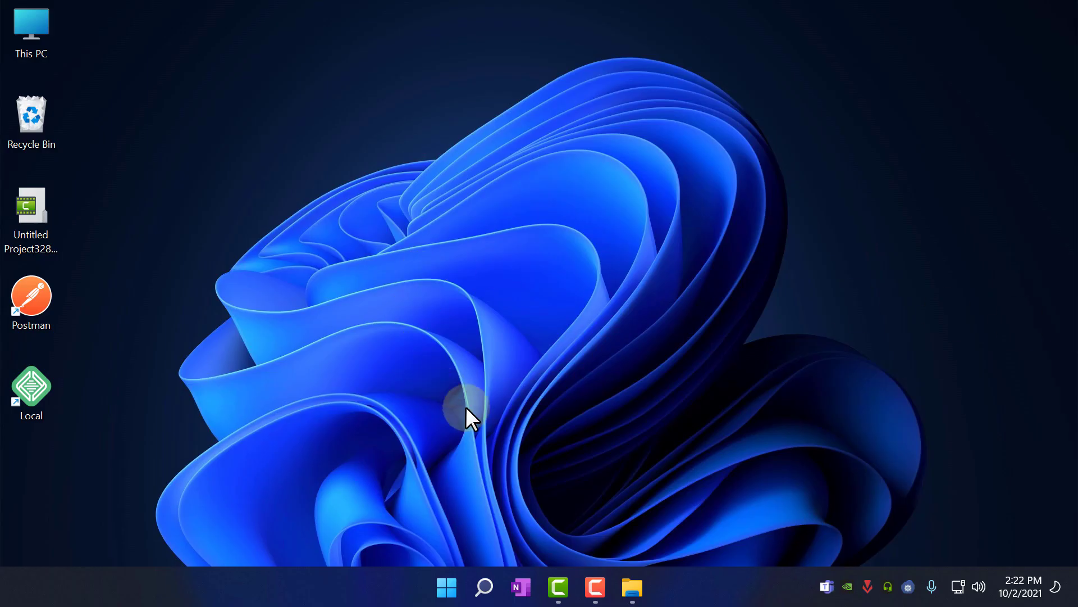
- Launch Settings from the Win+X menu and maximize its window
right_click(445, 579)
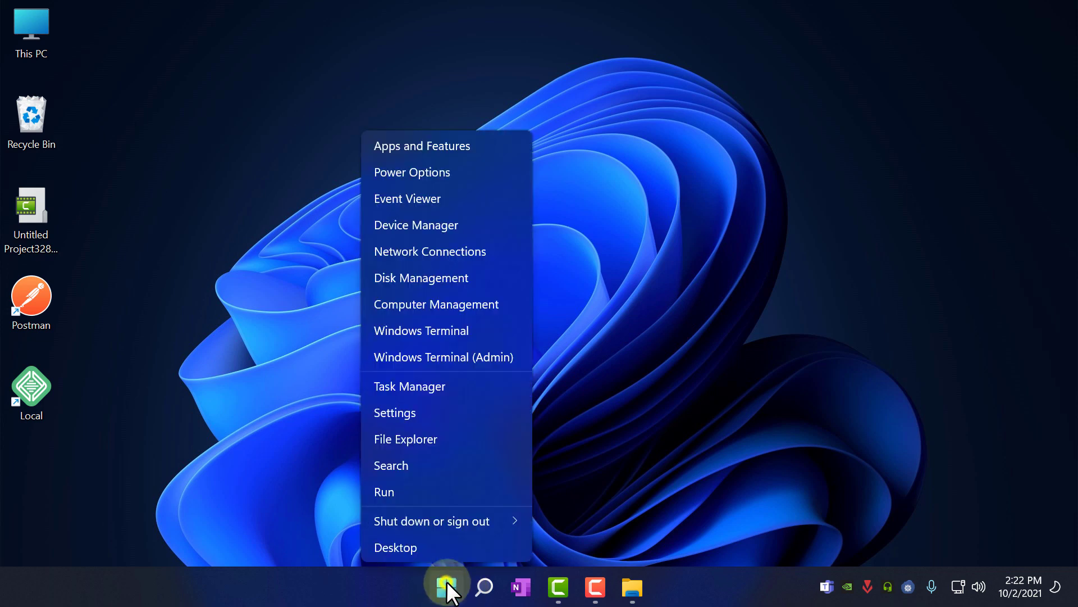
left_click(433, 416)
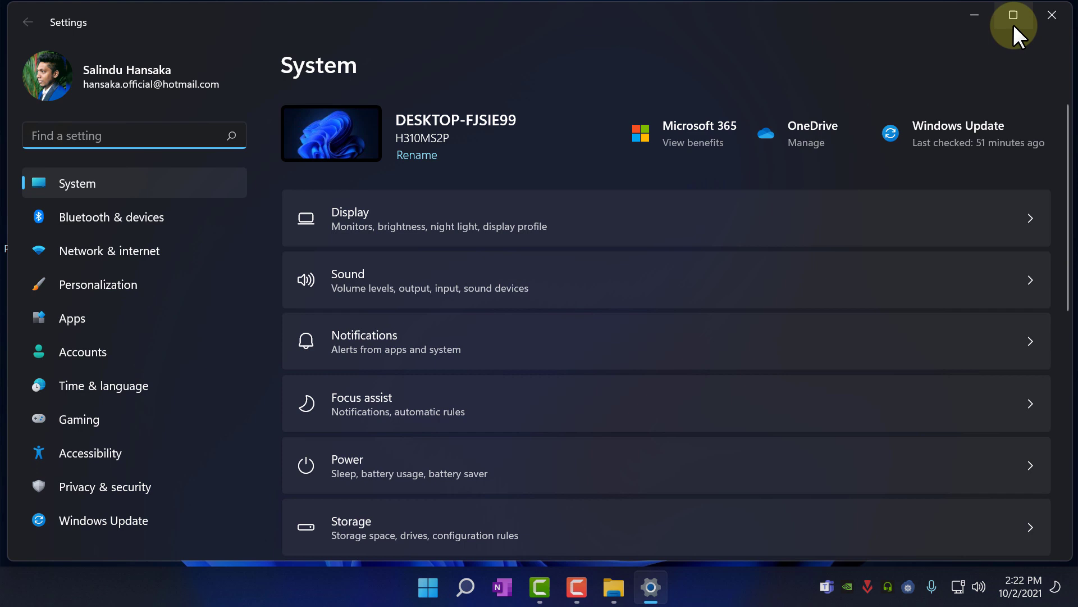
left_click(1018, 20)
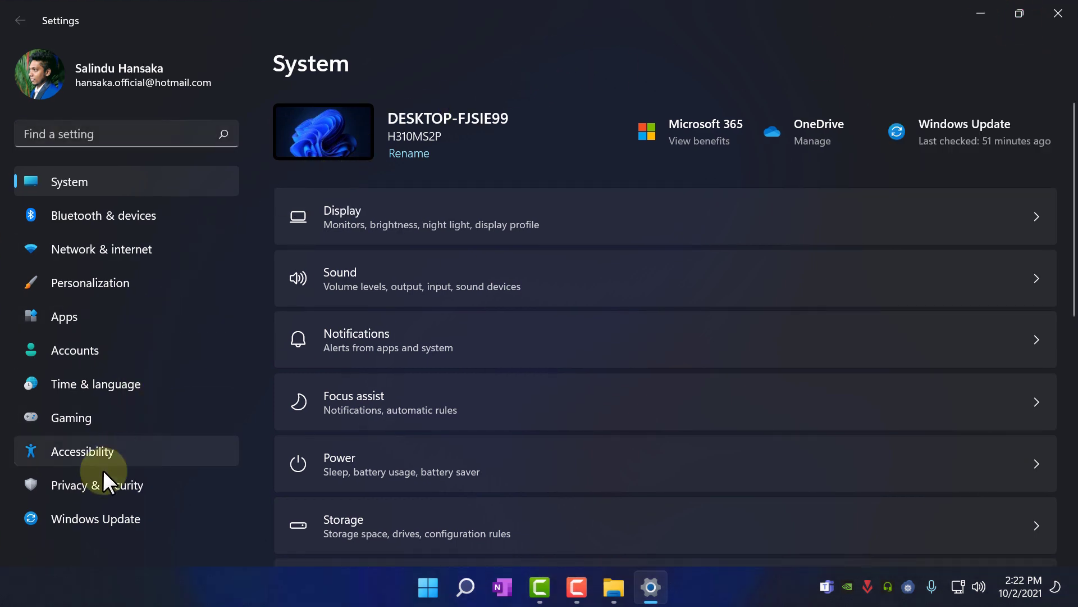
- Switch off the language-list, app-launch tracking and suggested-content General options, then check Speech privacy
left_click(142, 486)
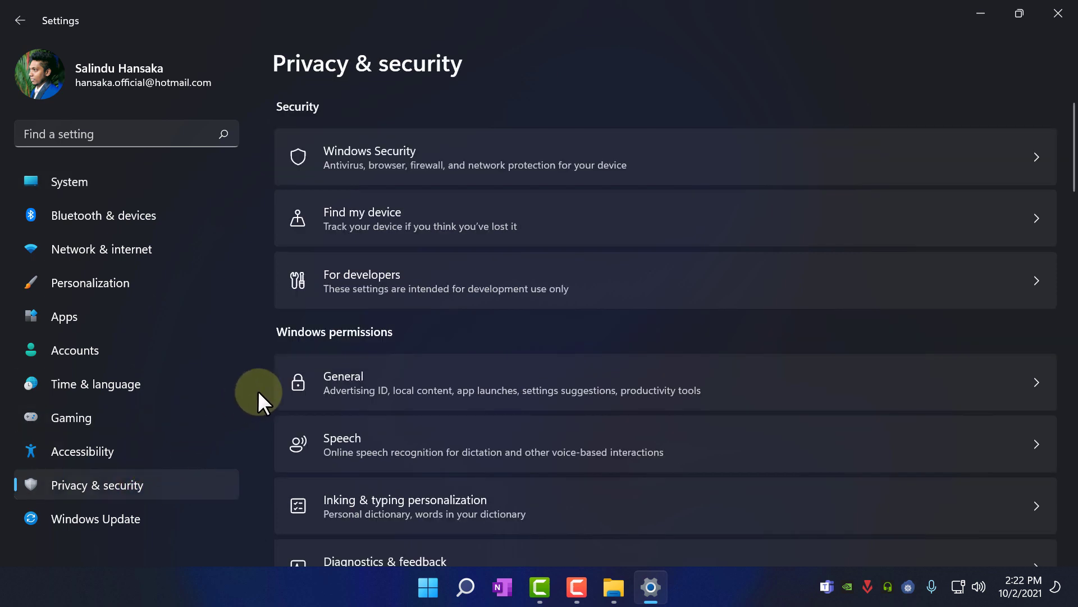
left_click(424, 378)
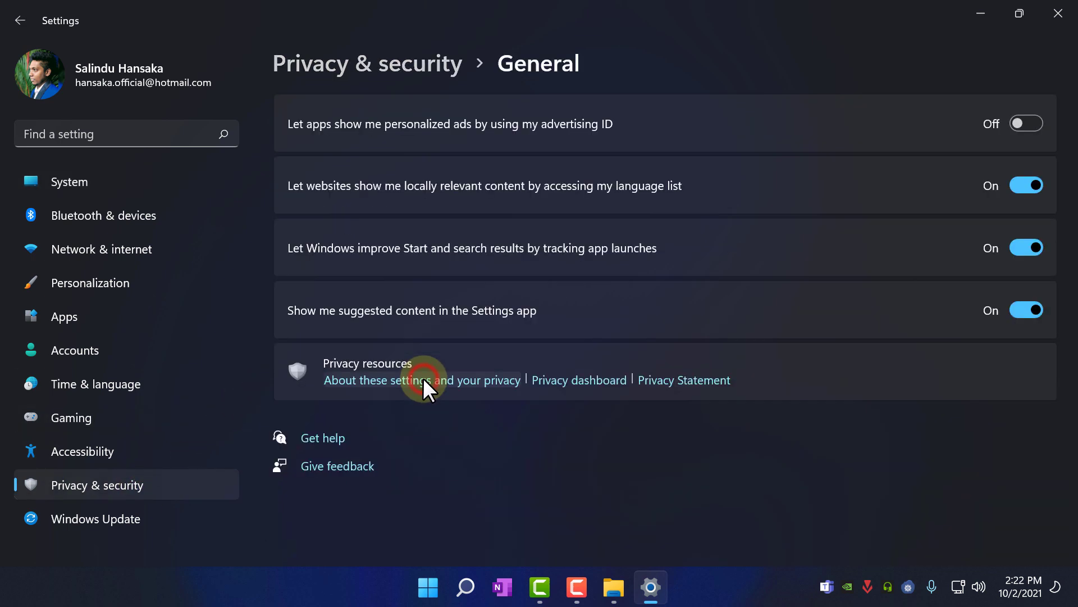
left_click(1020, 185)
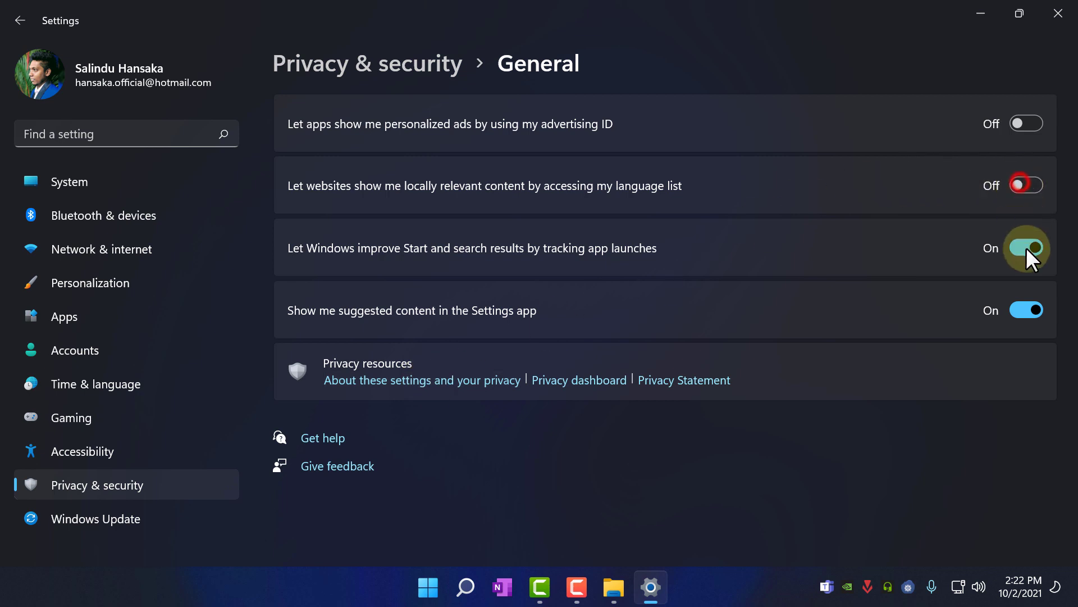
left_click(1026, 247)
left_click(1024, 307)
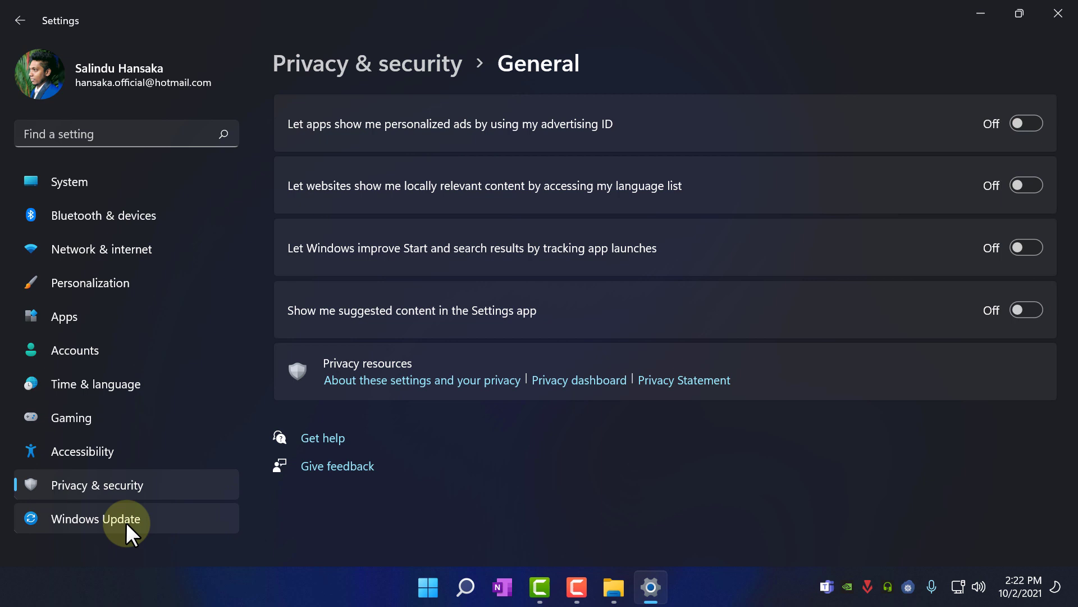
left_click(175, 487)
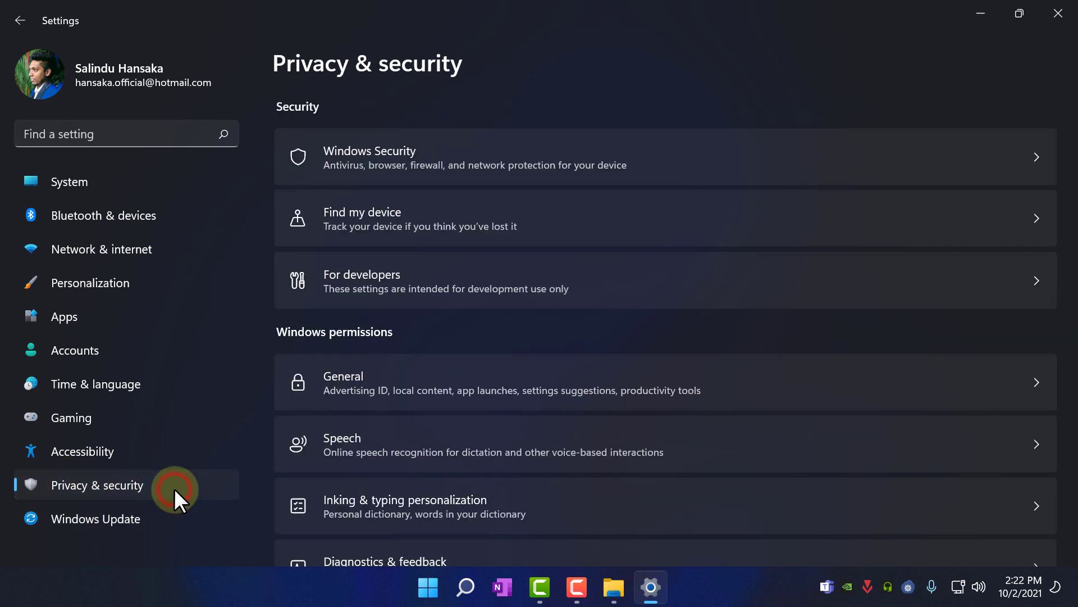
left_click(416, 443)
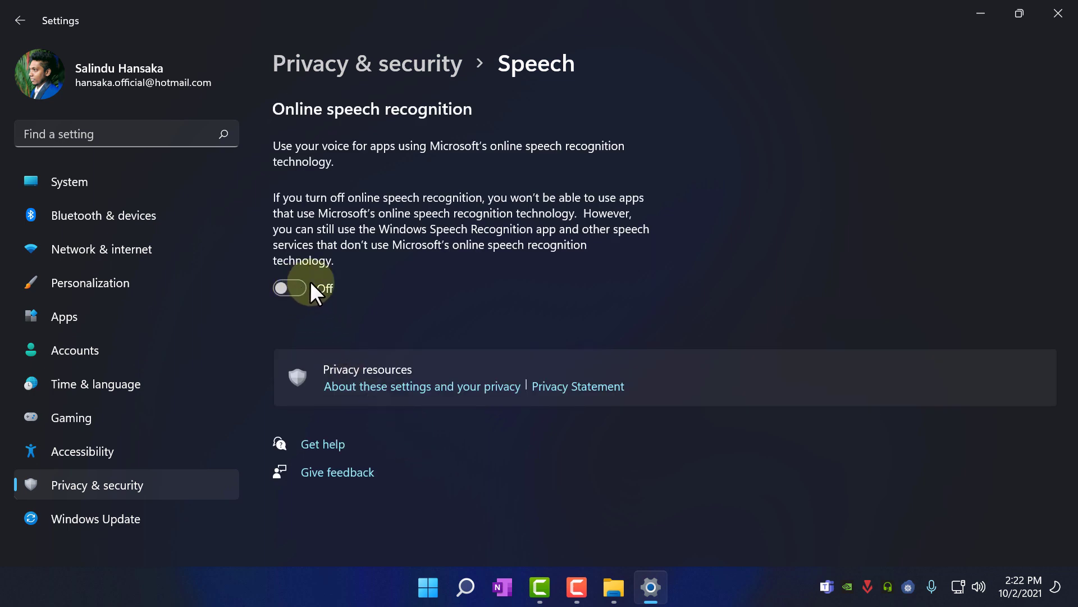
- Turn off Send optional diagnostic data in Diagnostics & feedback
left_click(384, 64)
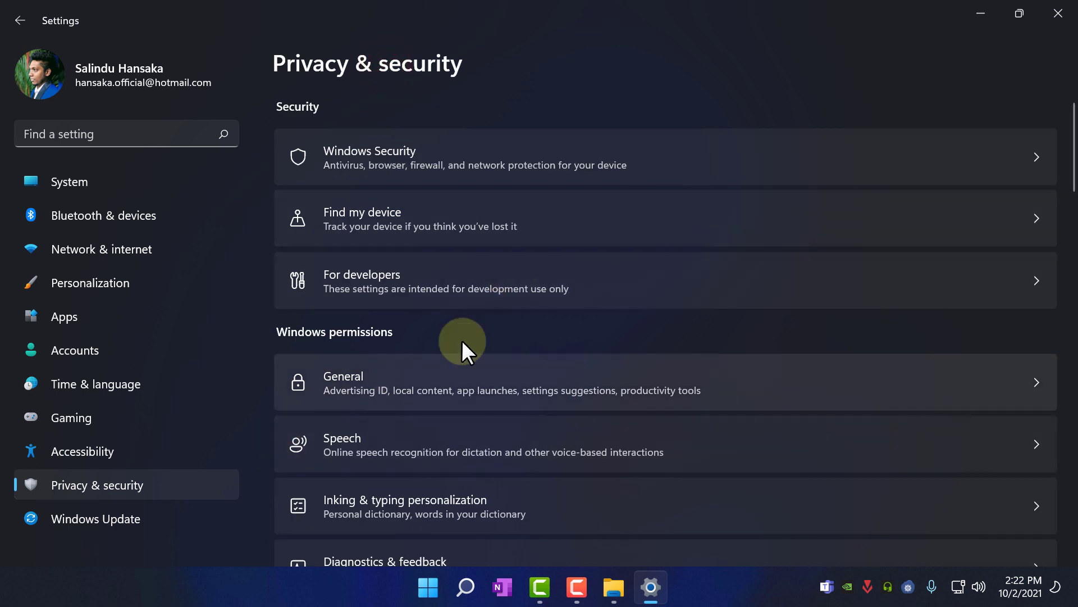
scroll(589, 286, "down", 4)
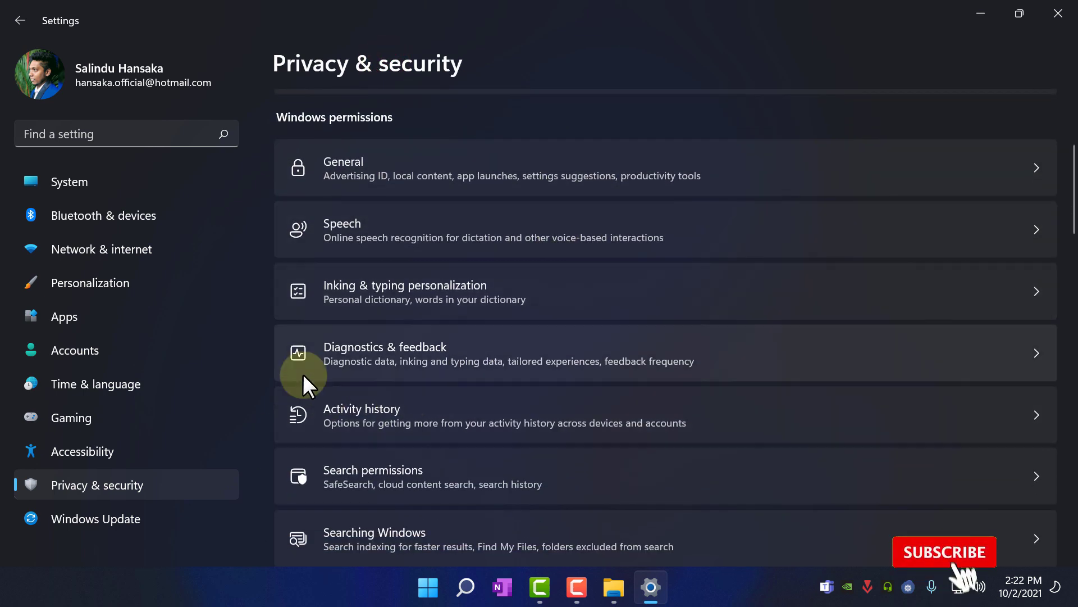
left_click(423, 345)
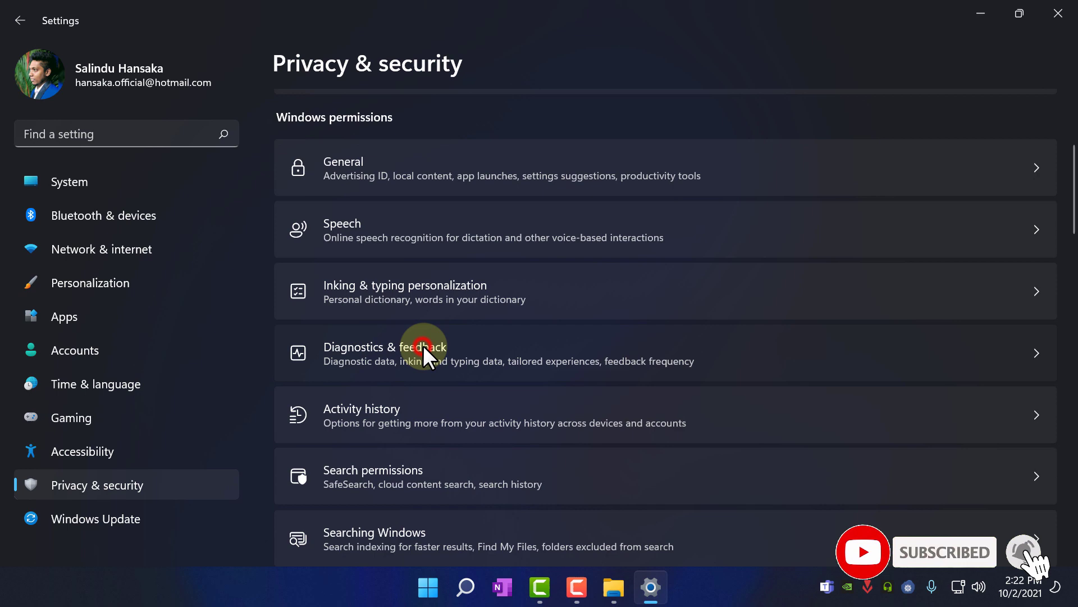
left_click(1005, 256)
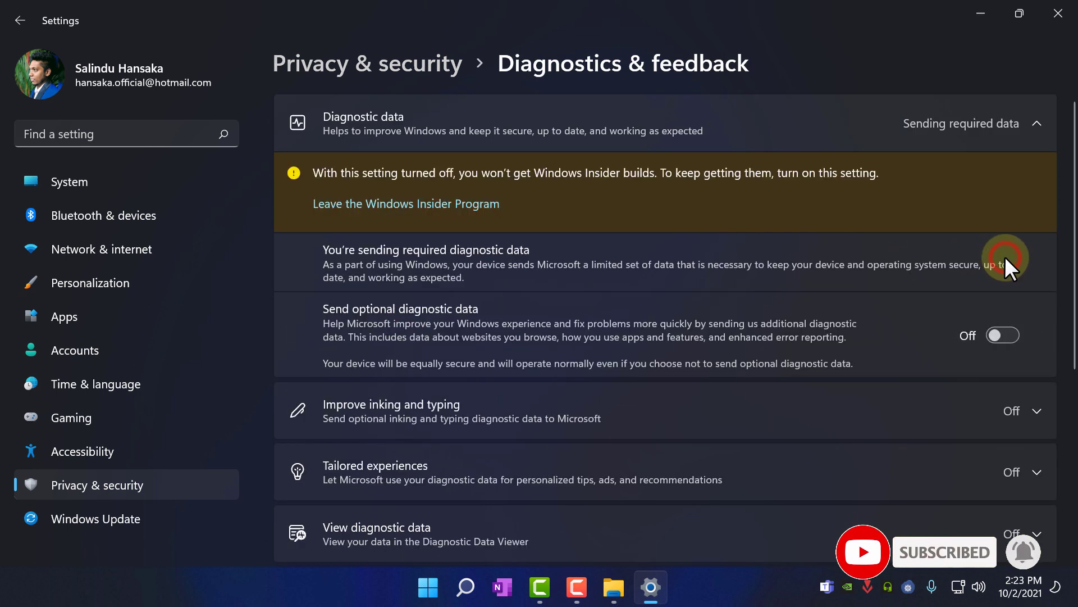
scroll(389, 281, "down", 4)
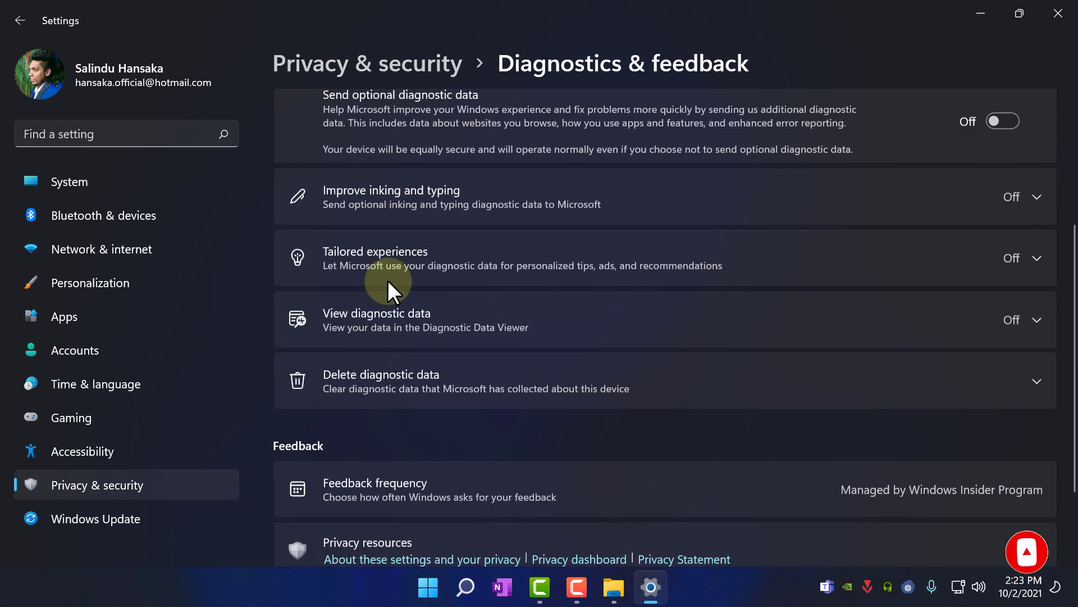
- Return to the Privacy & security overview and scroll to App permissions
left_click(105, 485)
scroll(641, 320, "down", 5)
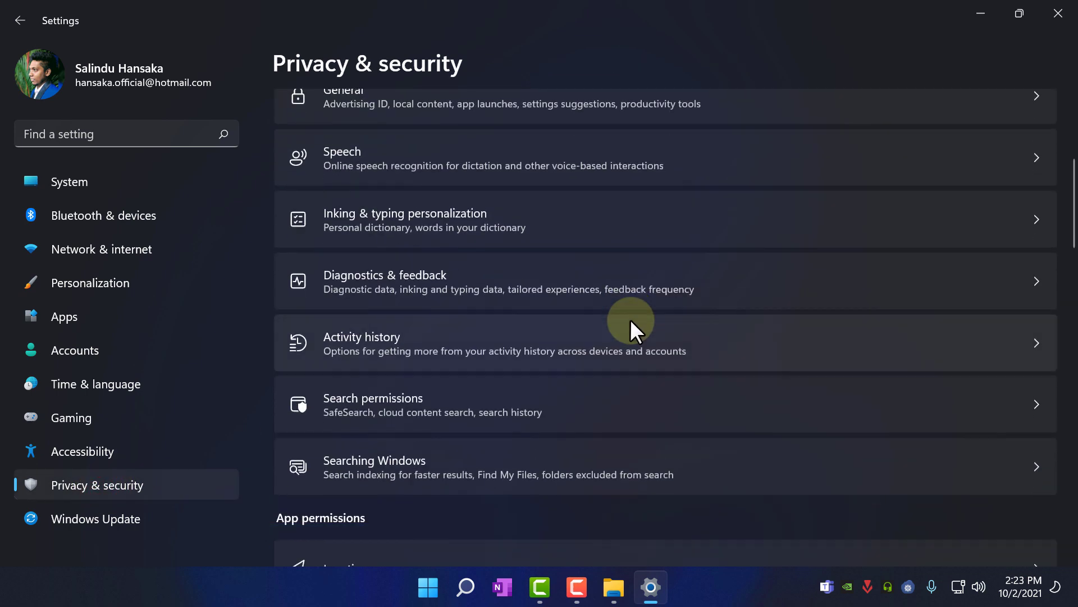
scroll(567, 309, "down", 3)
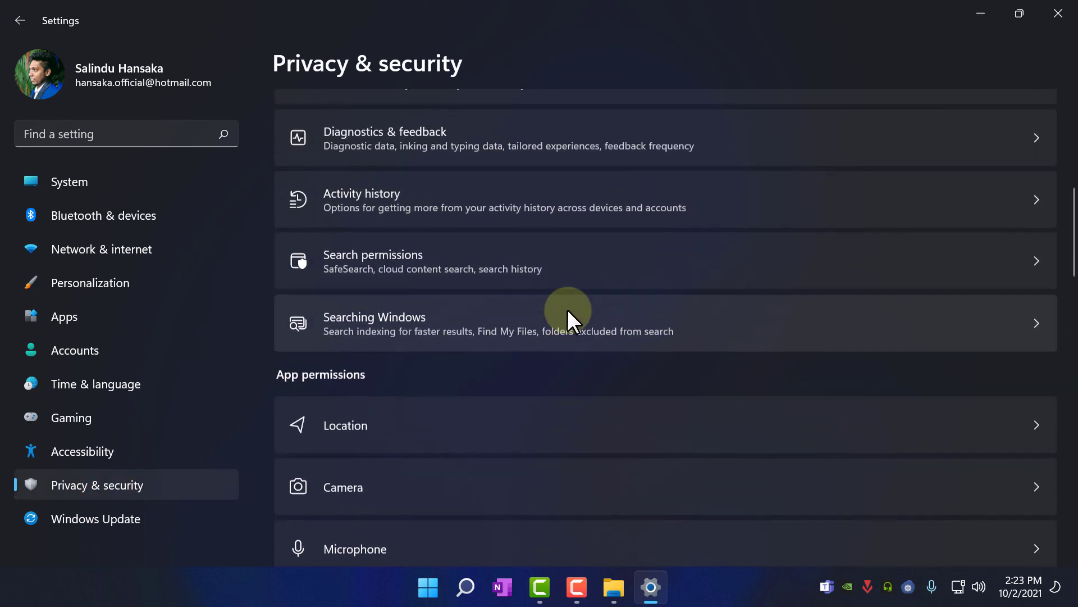
scroll(567, 309, "down", 4)
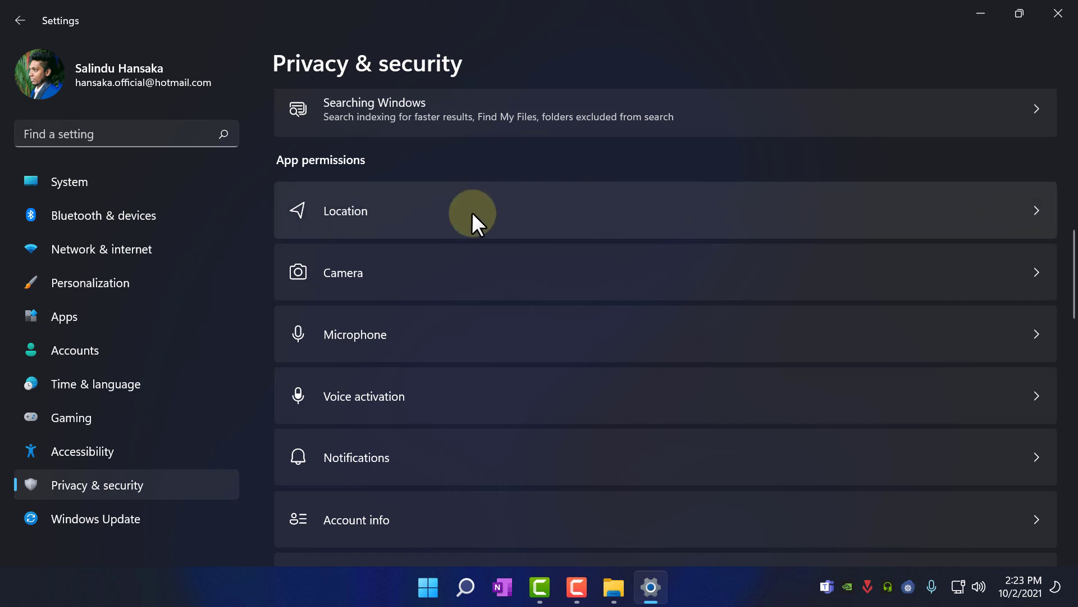
- Confirm Location services is off, then switch Camera access off for all apps
left_click(451, 205)
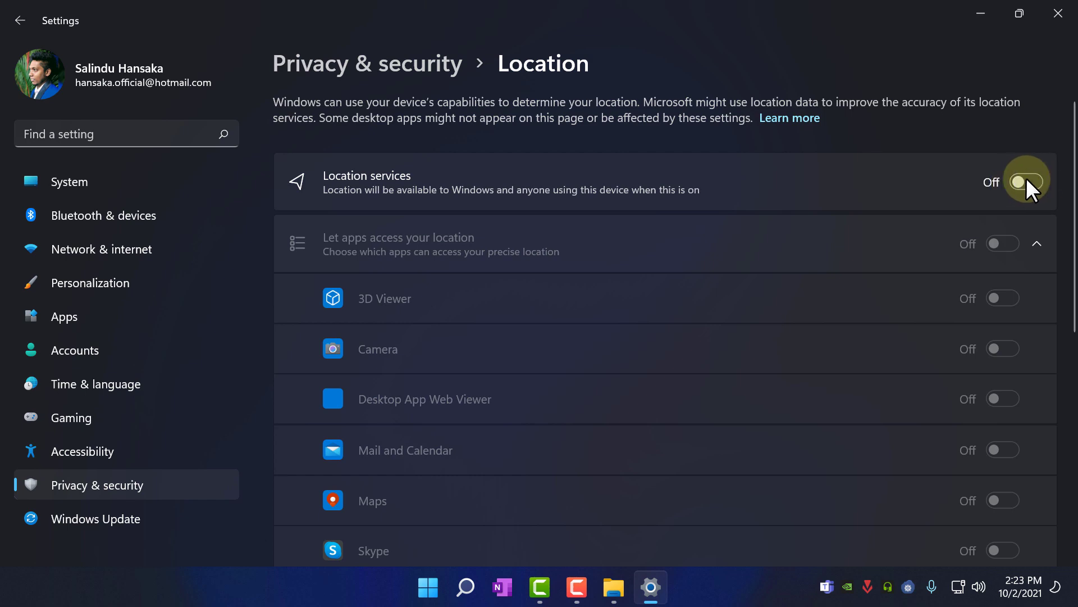
left_click(394, 60)
scroll(525, 301, "down", 4)
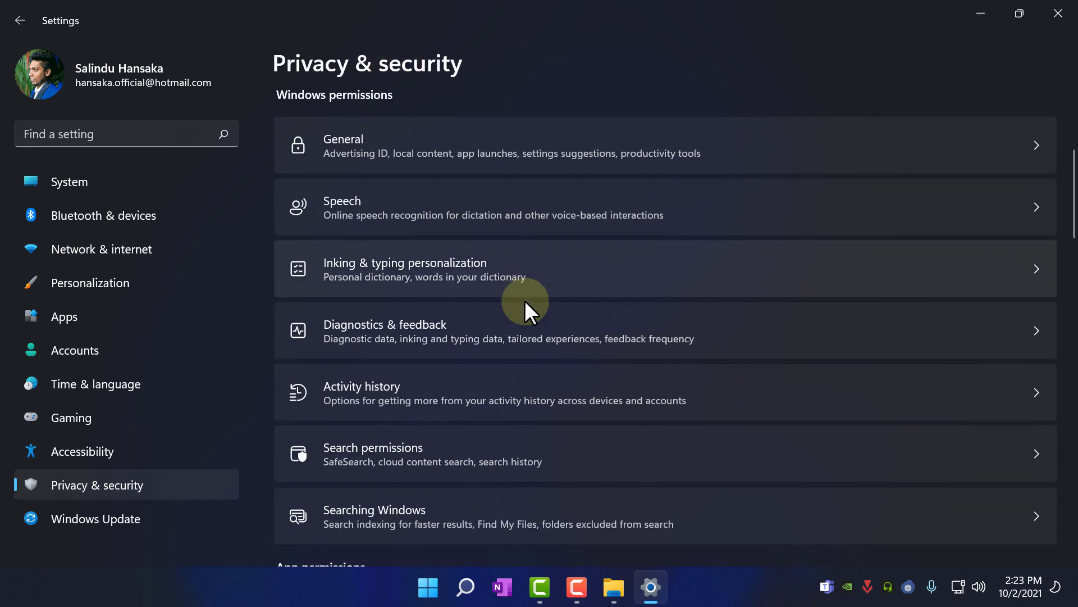
scroll(526, 300, "down", 10)
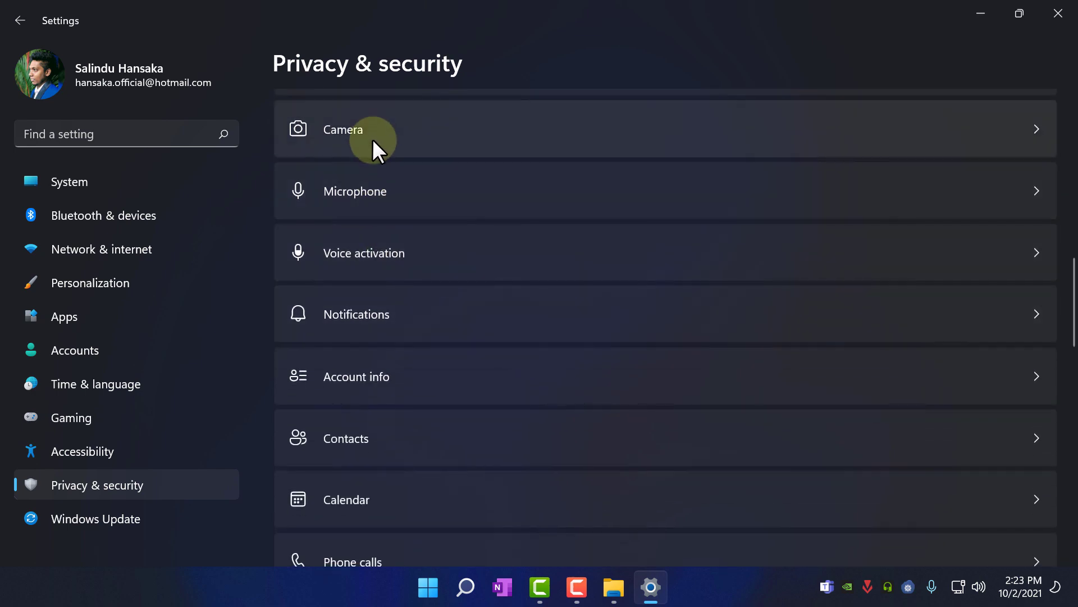
left_click(360, 132)
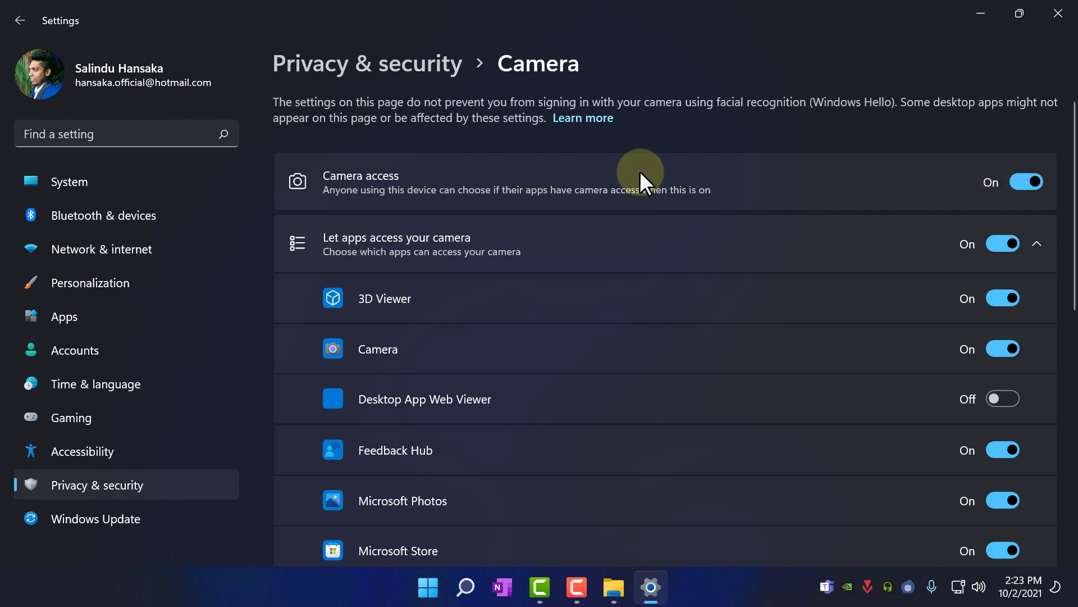
left_click(1020, 181)
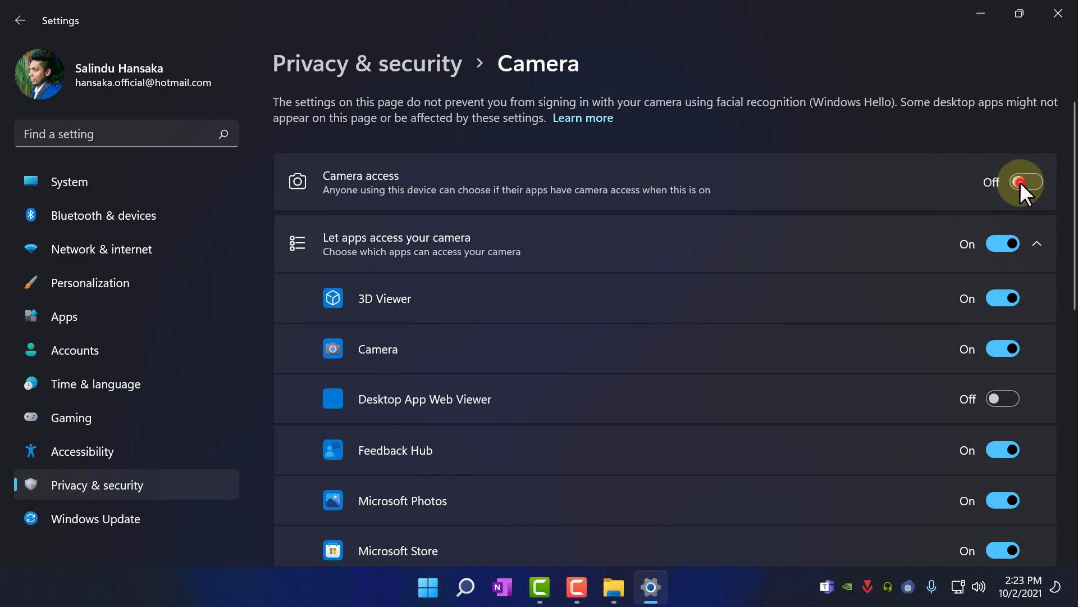
- Turn off apps' access to notifications
left_click(408, 71)
scroll(567, 256, "down", 10)
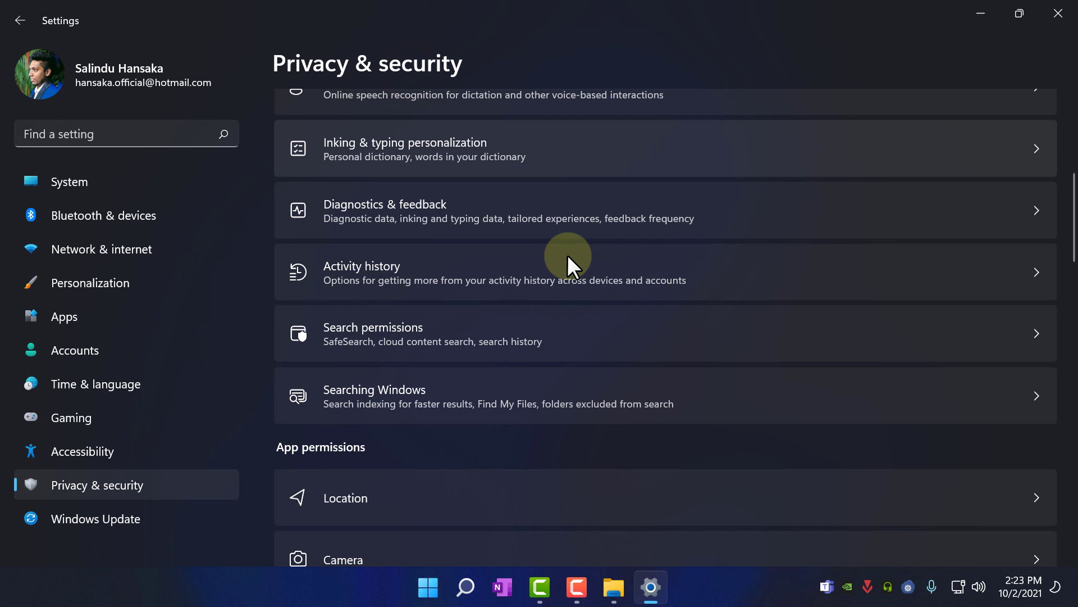
scroll(567, 255, "down", 3)
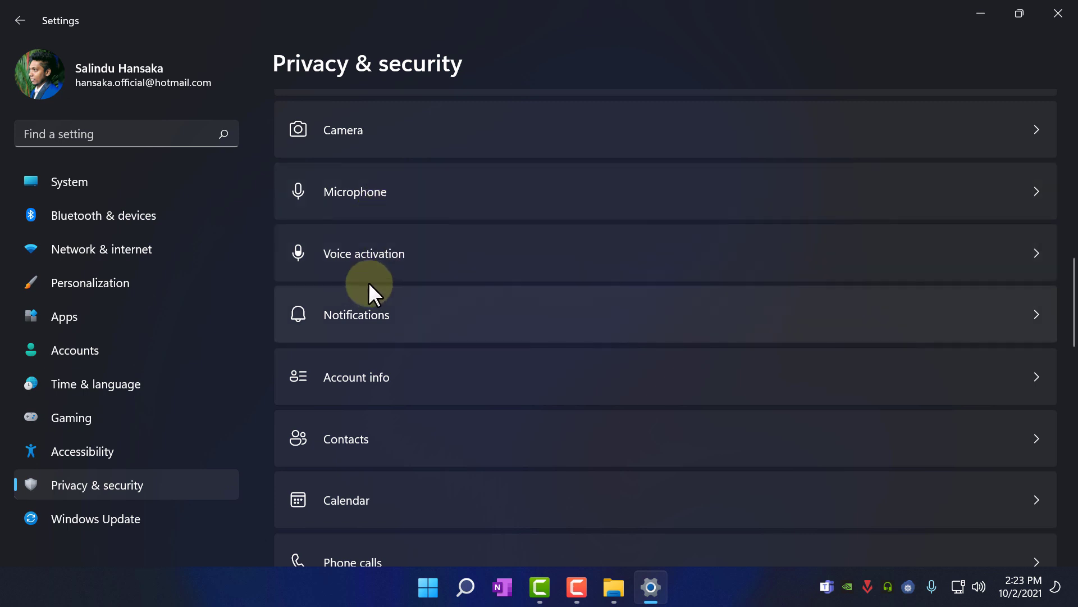
left_click(460, 313)
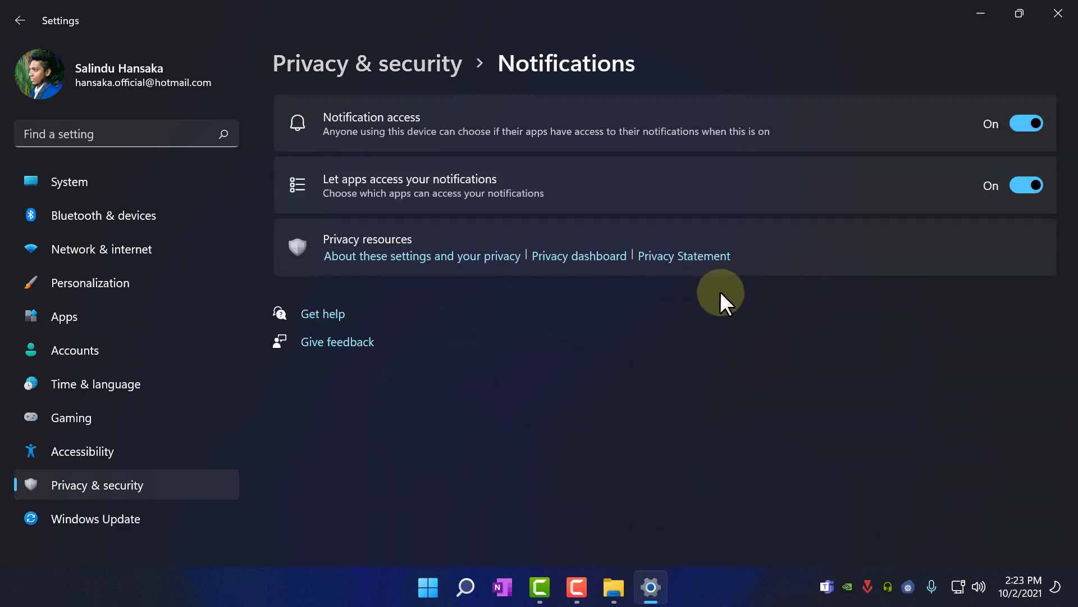
left_click(1023, 123)
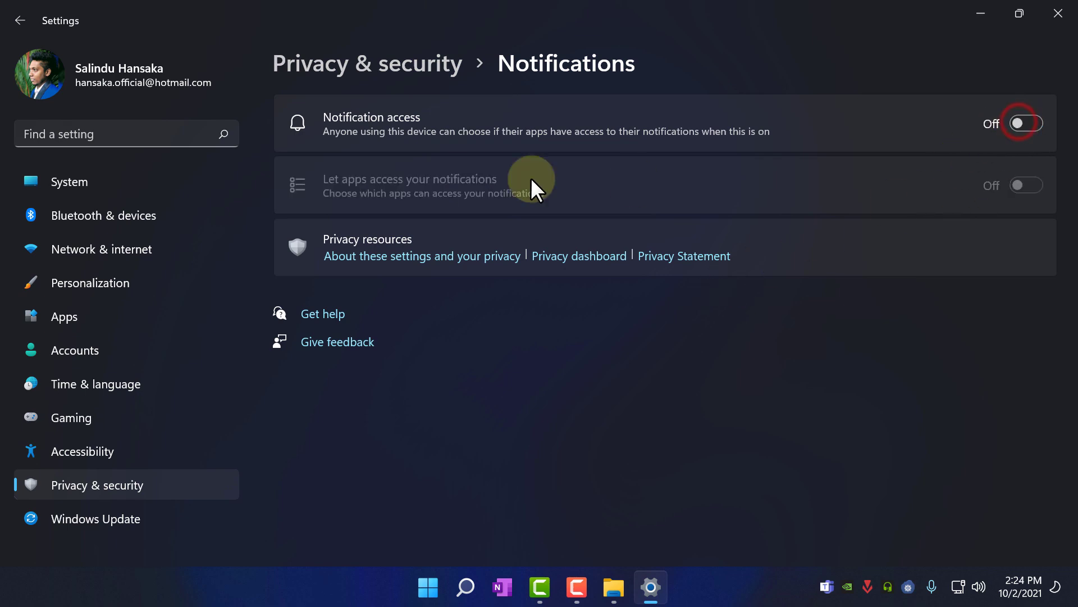
- Turn off Account info access for apps
left_click(321, 59)
scroll(406, 251, "down", 8)
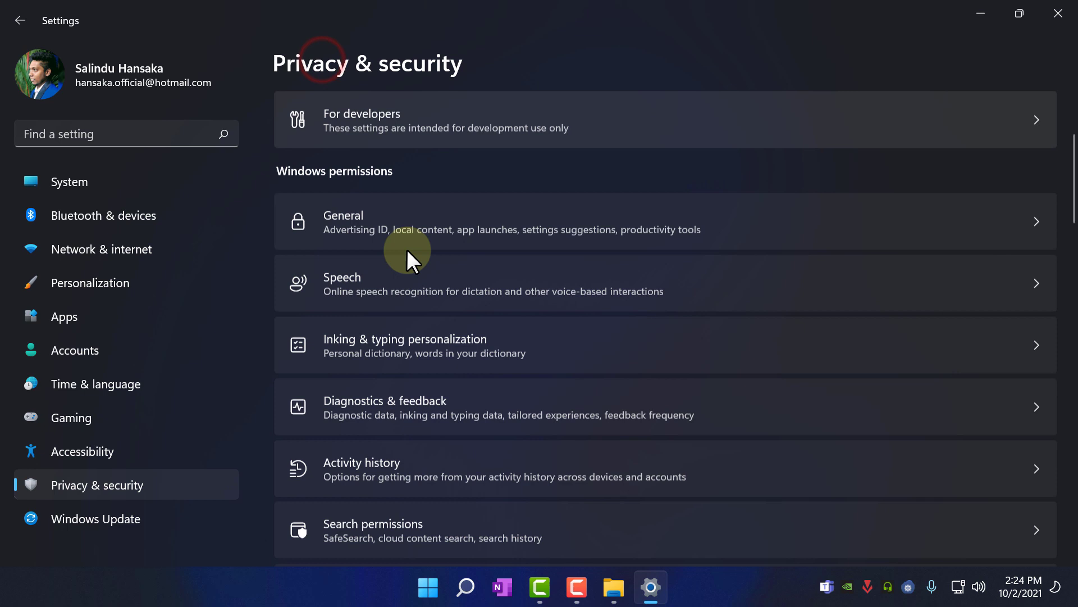
scroll(409, 245, "down", 8)
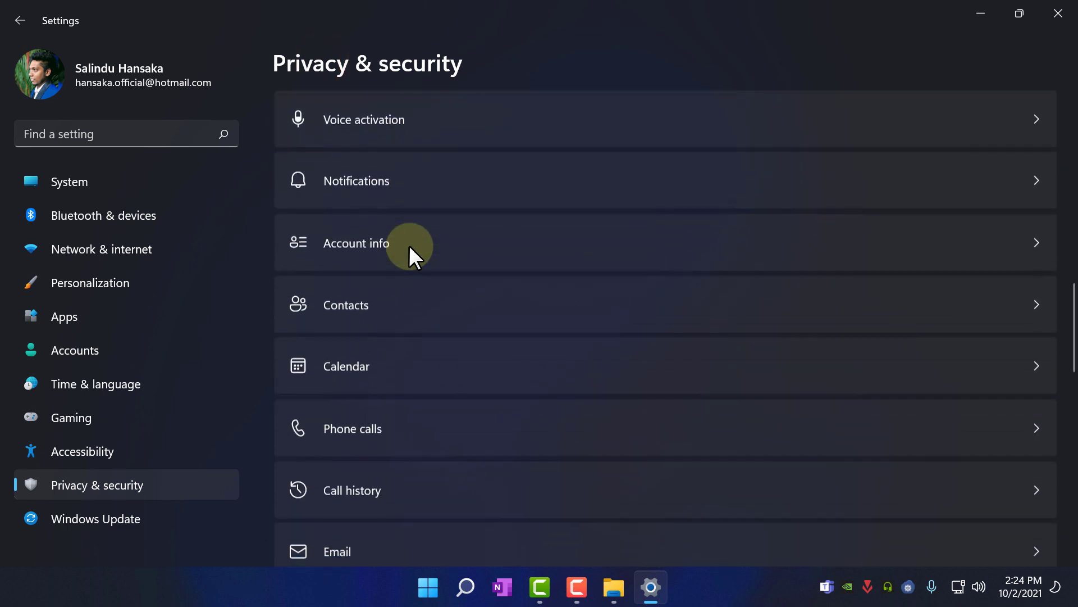
left_click(376, 230)
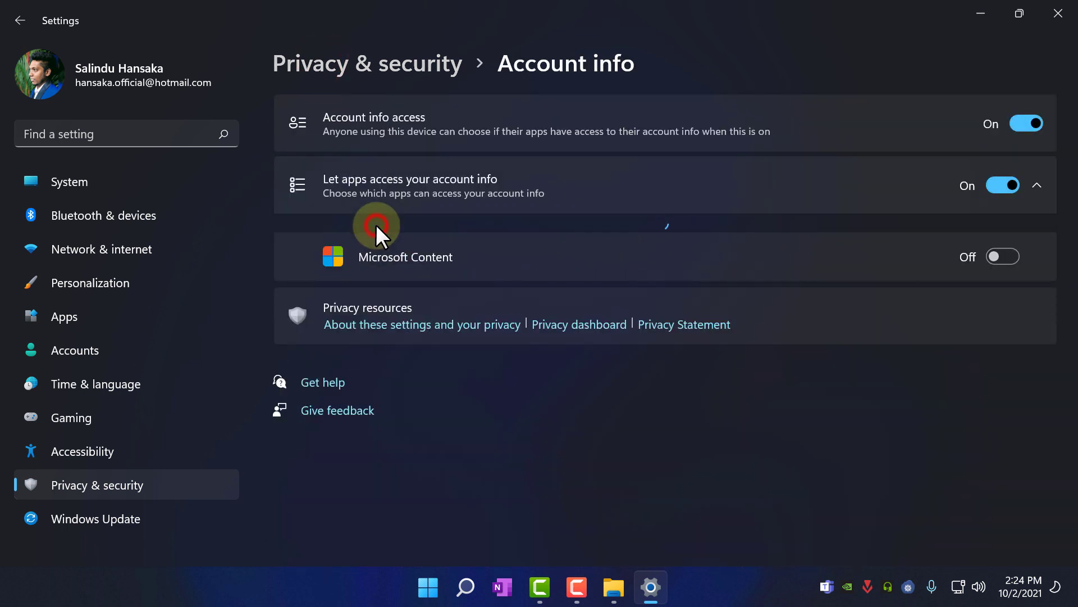
left_click(1029, 125)
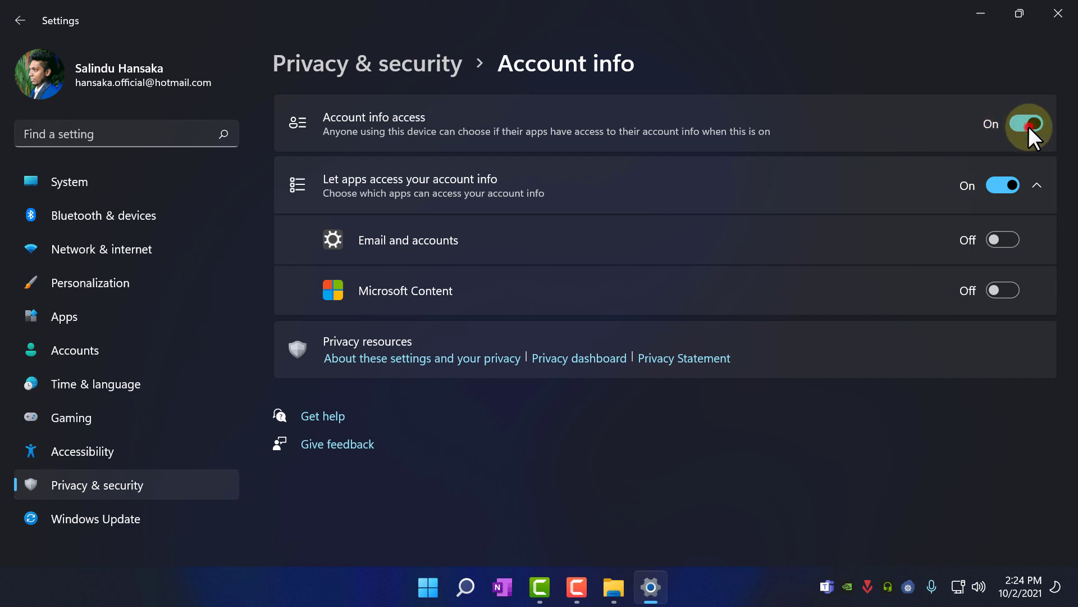
- Review the Contacts and Phone calls permission pages
left_click(344, 61)
scroll(577, 304, "down", 6)
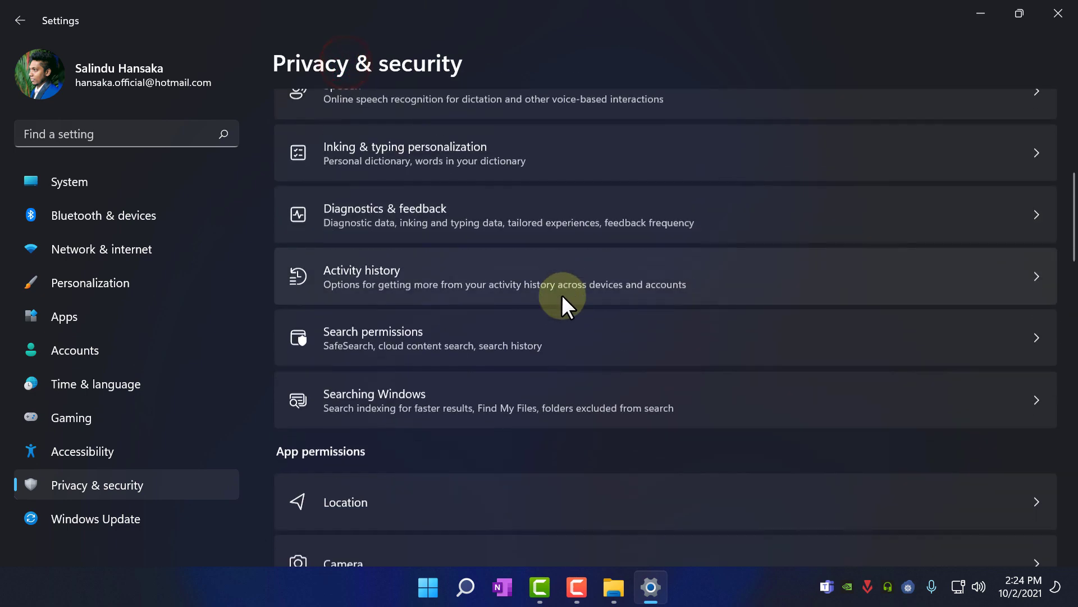
scroll(539, 286, "down", 8)
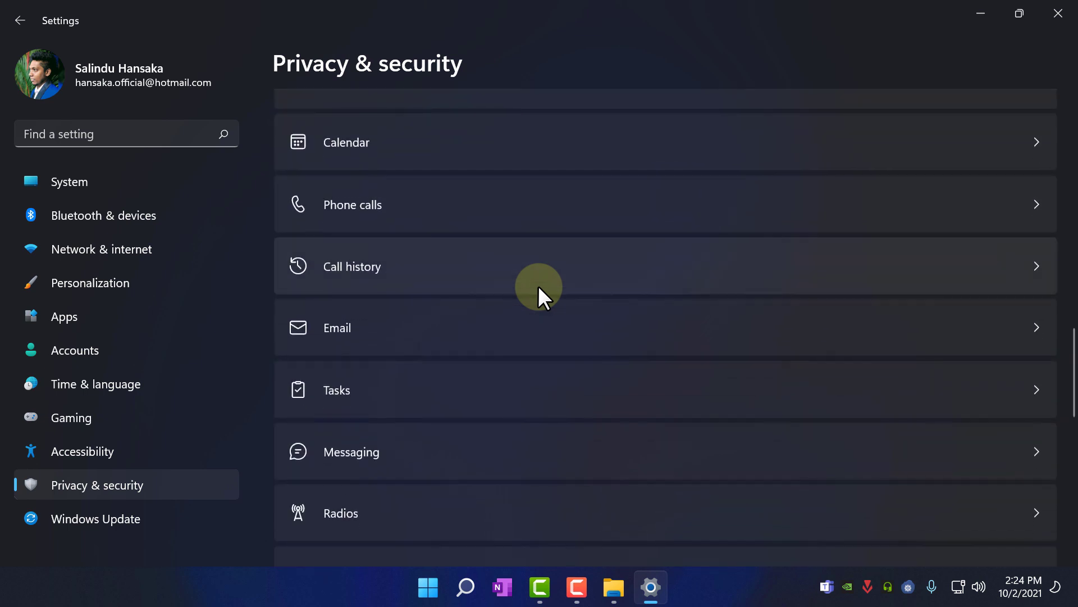
scroll(365, 149, "up", 3)
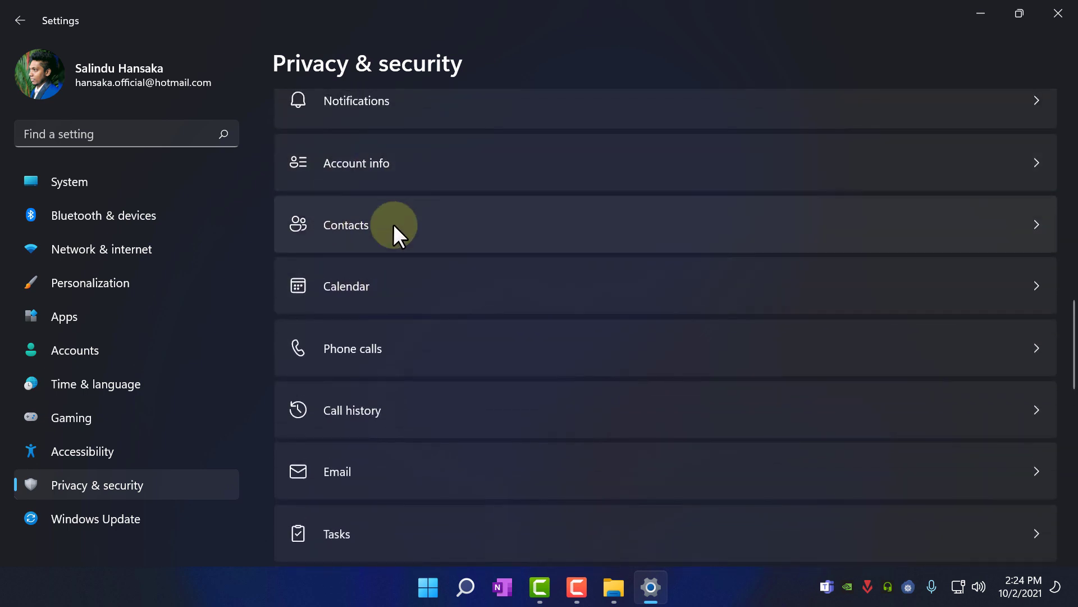
left_click(379, 231)
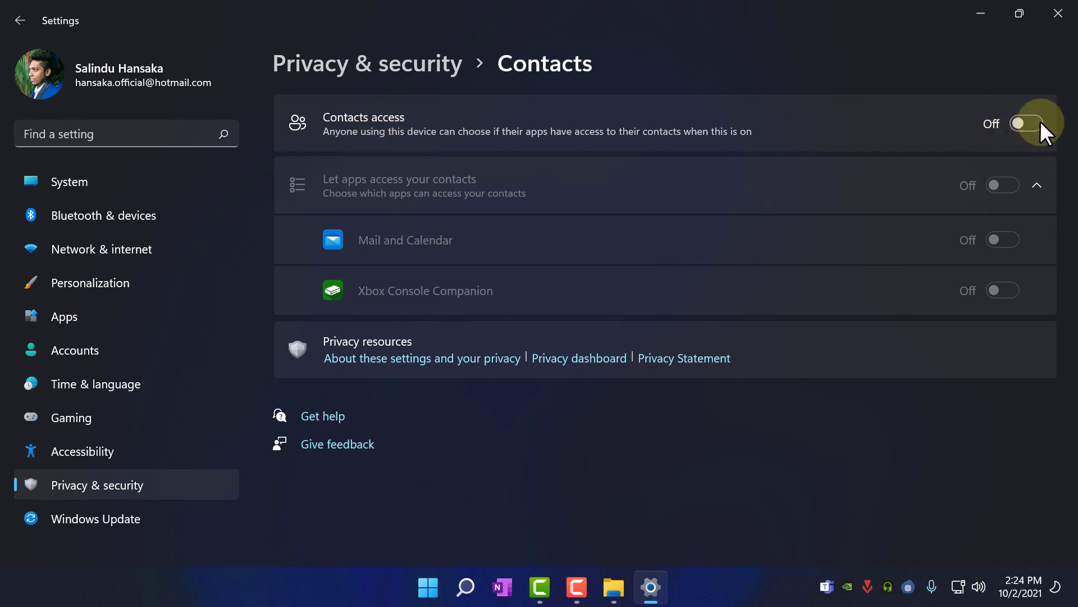
left_click(317, 64)
scroll(493, 209, "down", 10)
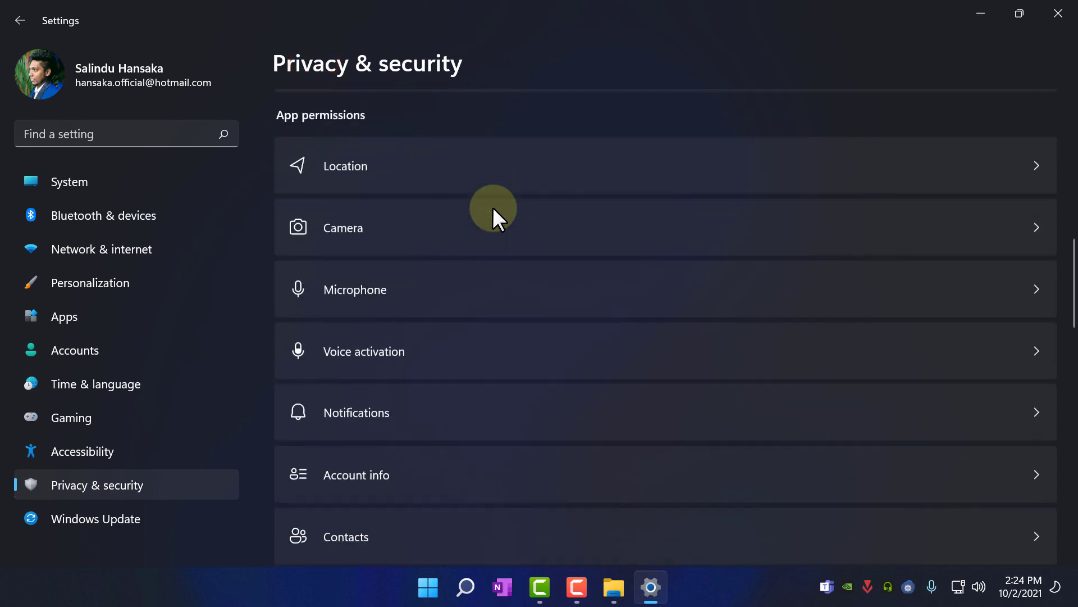
scroll(493, 207, "down", 2)
scroll(394, 276, "down", 1)
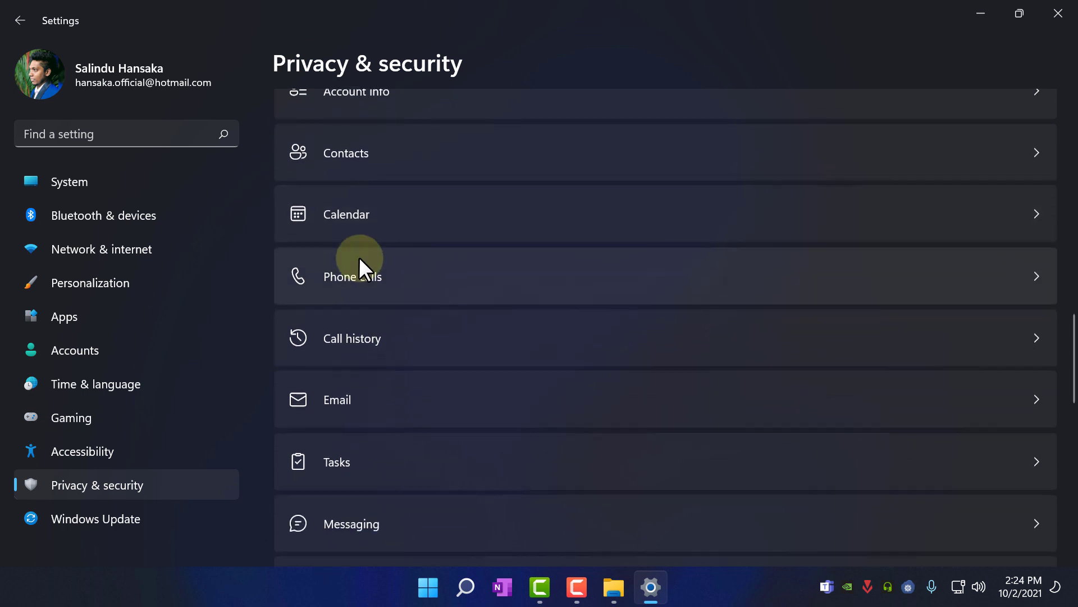
left_click(336, 279)
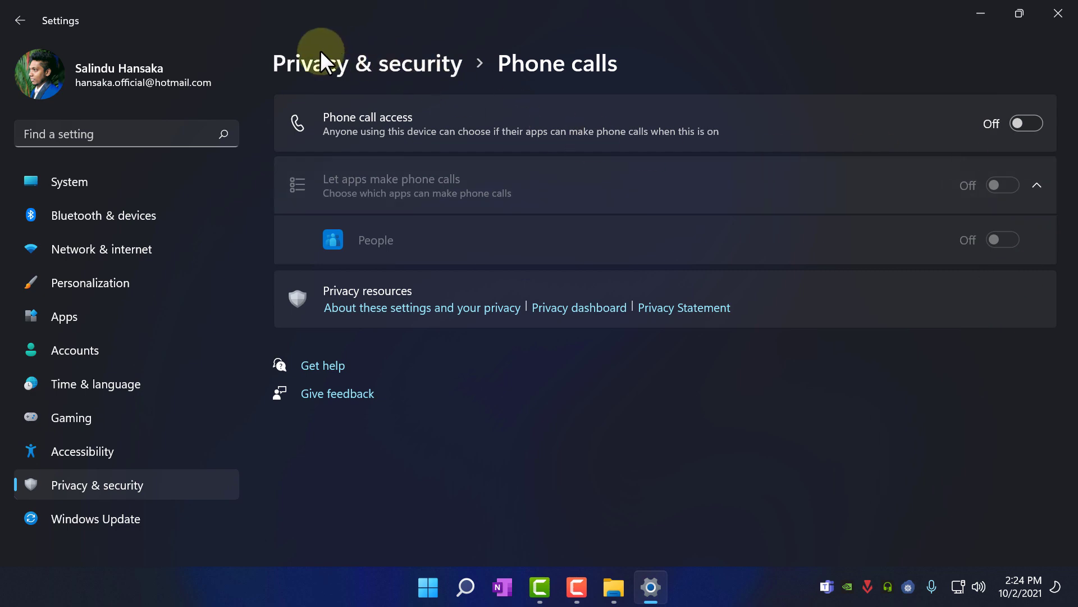
- Turn off Call history access for apps
left_click(417, 72)
scroll(540, 264, "down", 15)
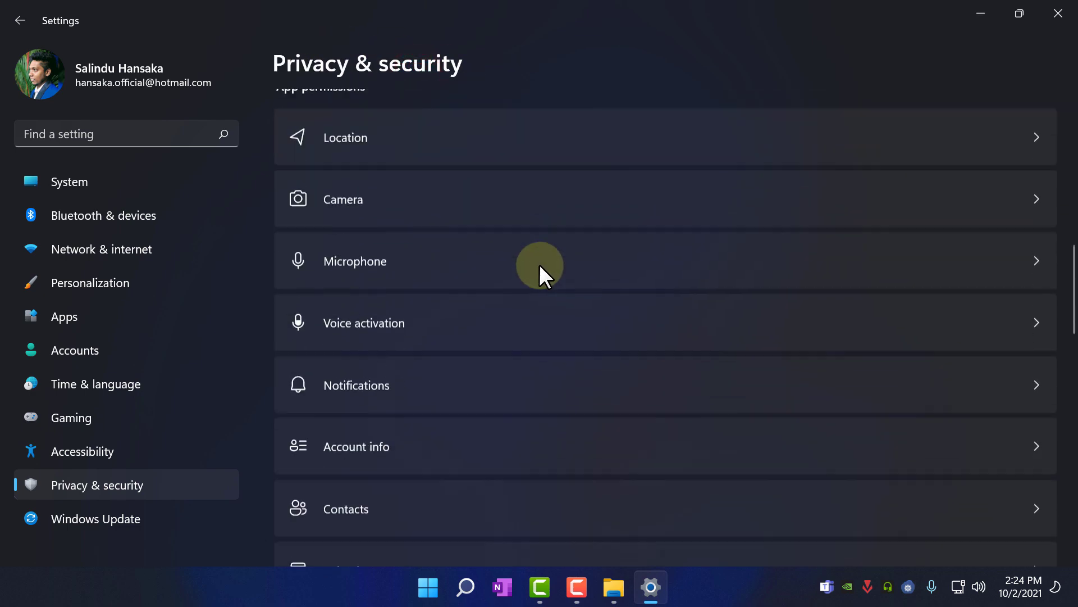
scroll(537, 264, "down", 3)
left_click(324, 269)
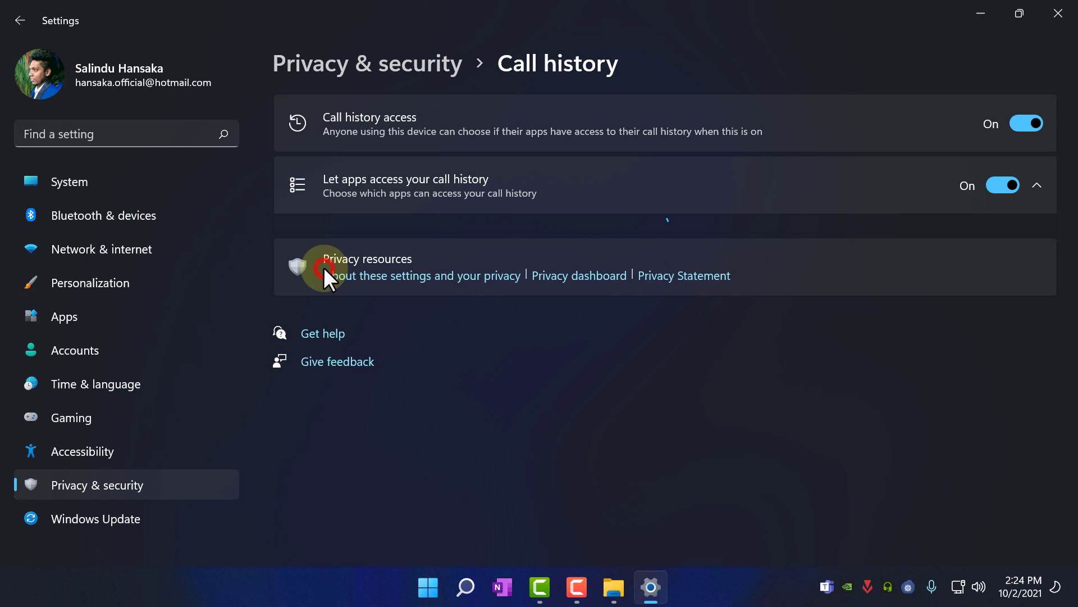
left_click(1014, 124)
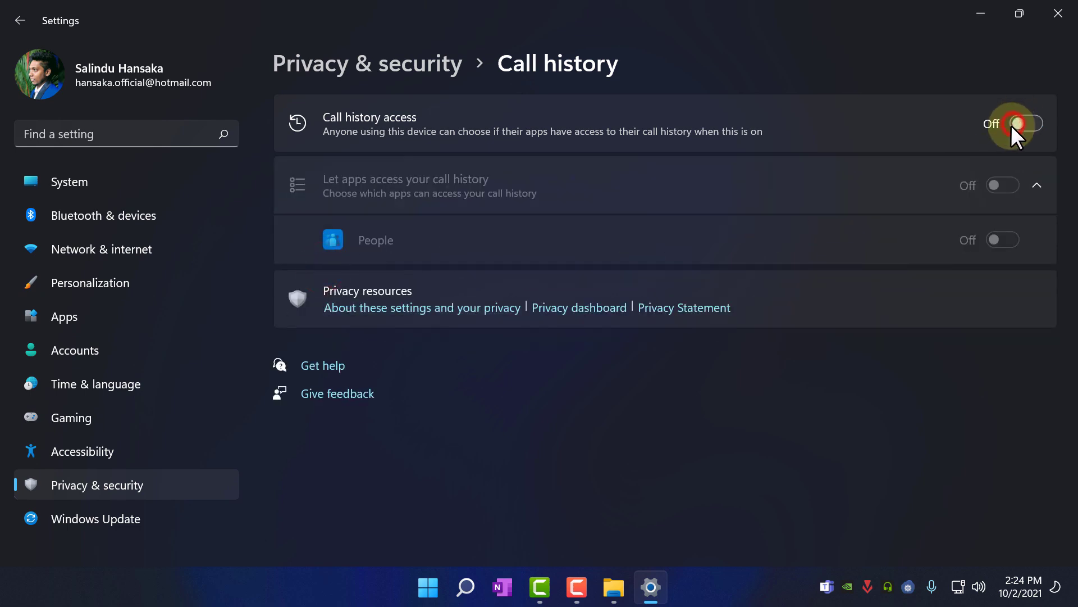
- Turn off Email access for apps
left_click(419, 61)
scroll(469, 171, "down", 15)
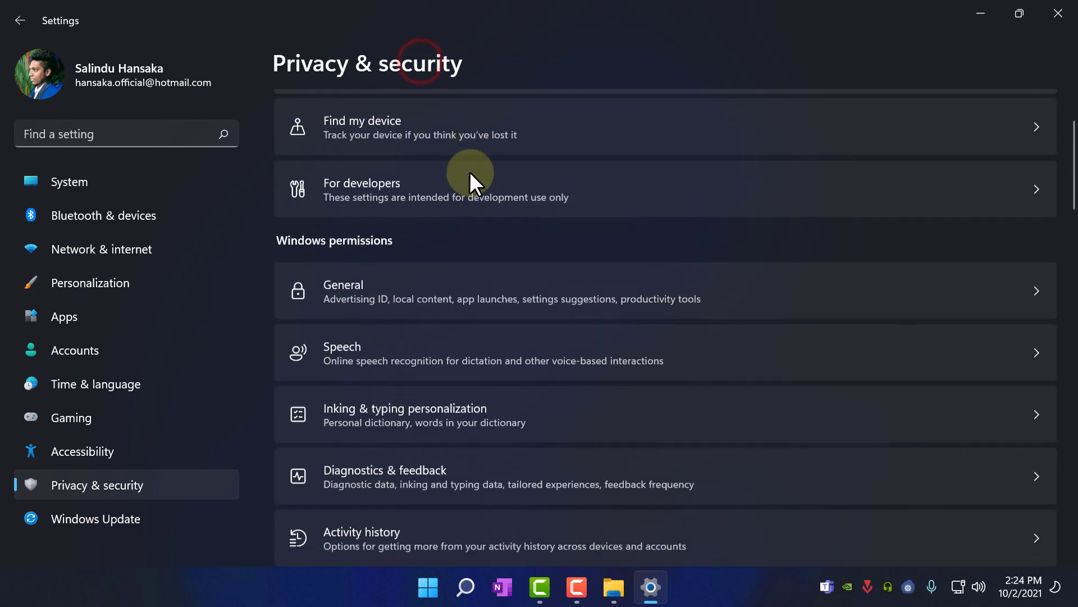
scroll(469, 172, "down", 8)
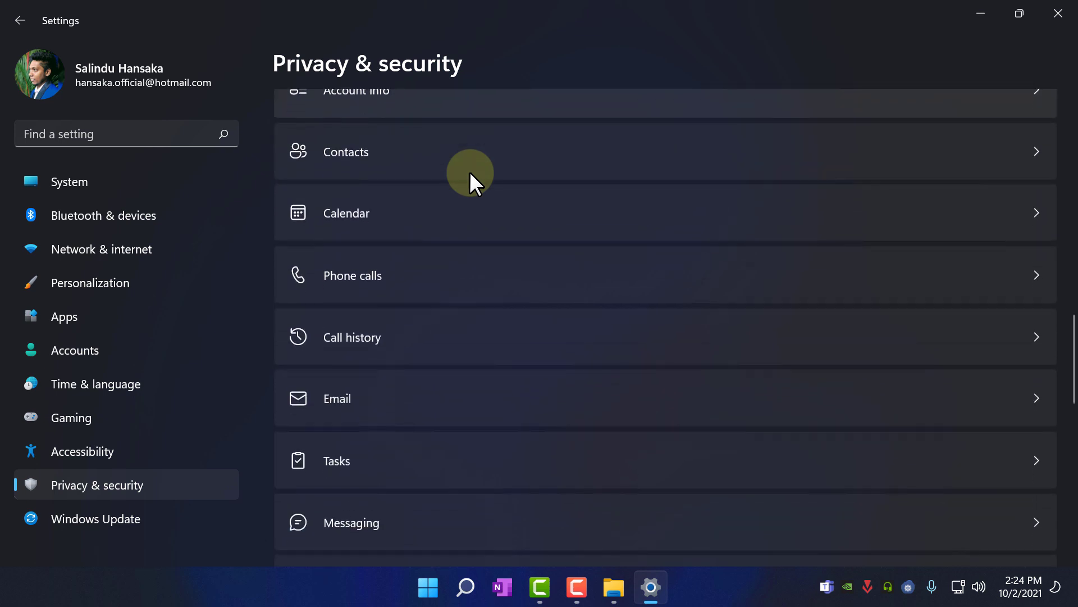
left_click(353, 193)
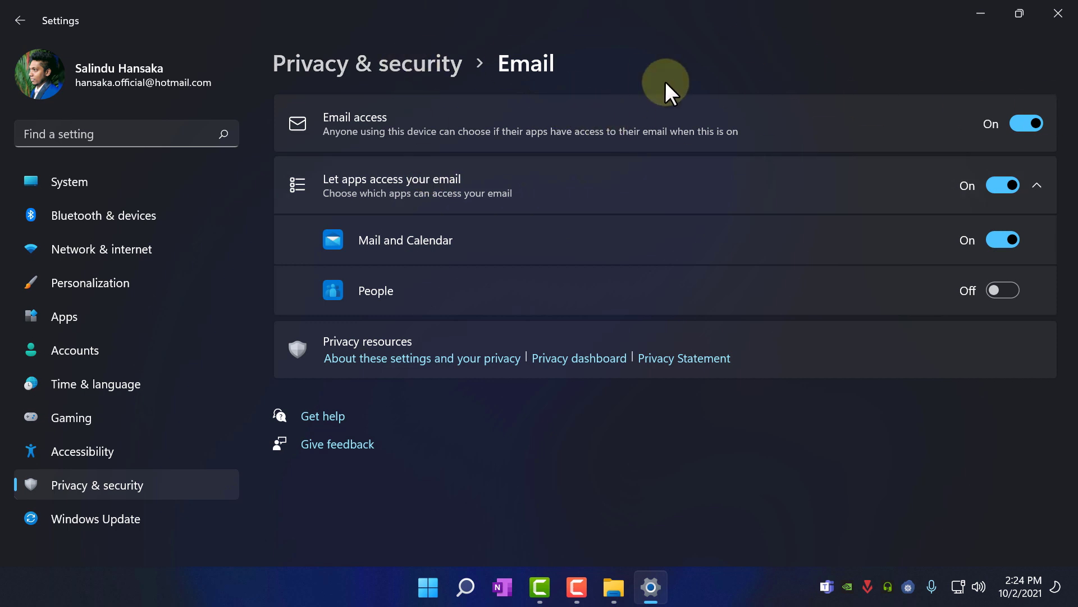
left_click(1034, 125)
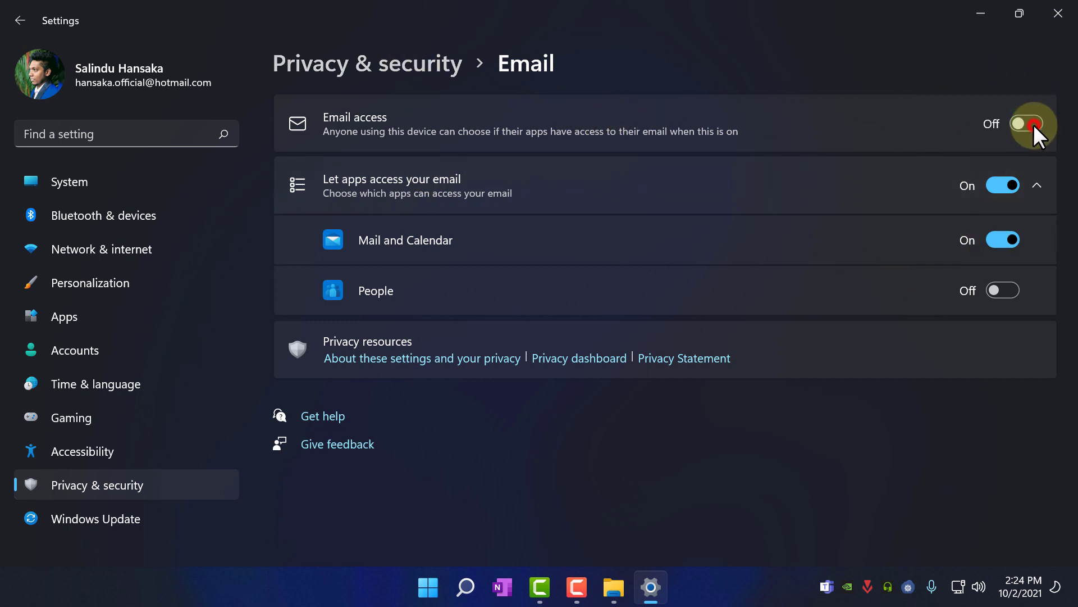
- Review the Tasks and Messaging permission pages
left_click(387, 68)
scroll(500, 129, "down", 10)
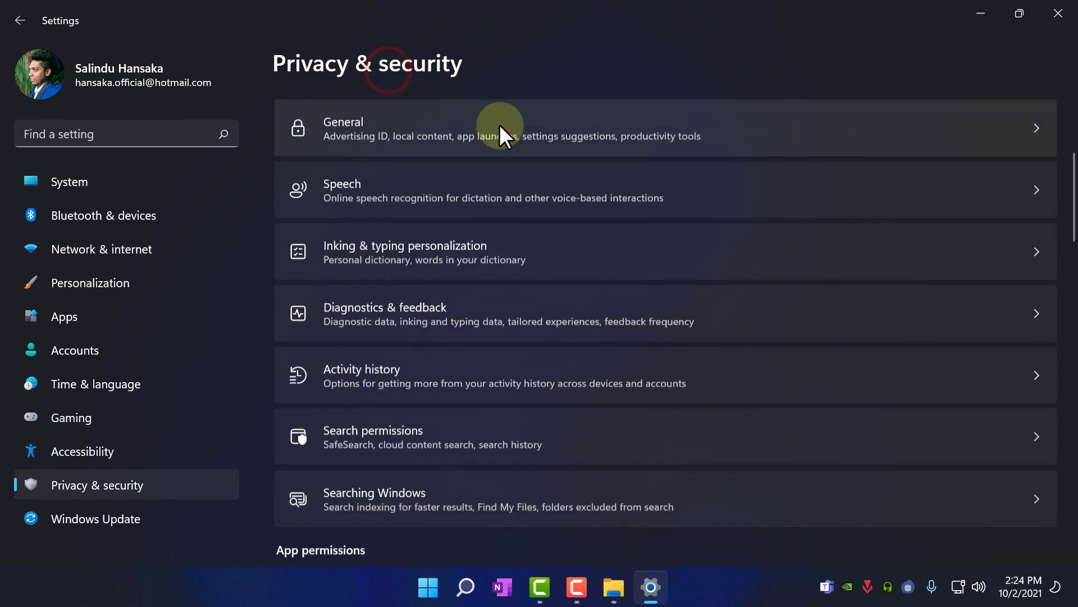
scroll(500, 124, "down", 10)
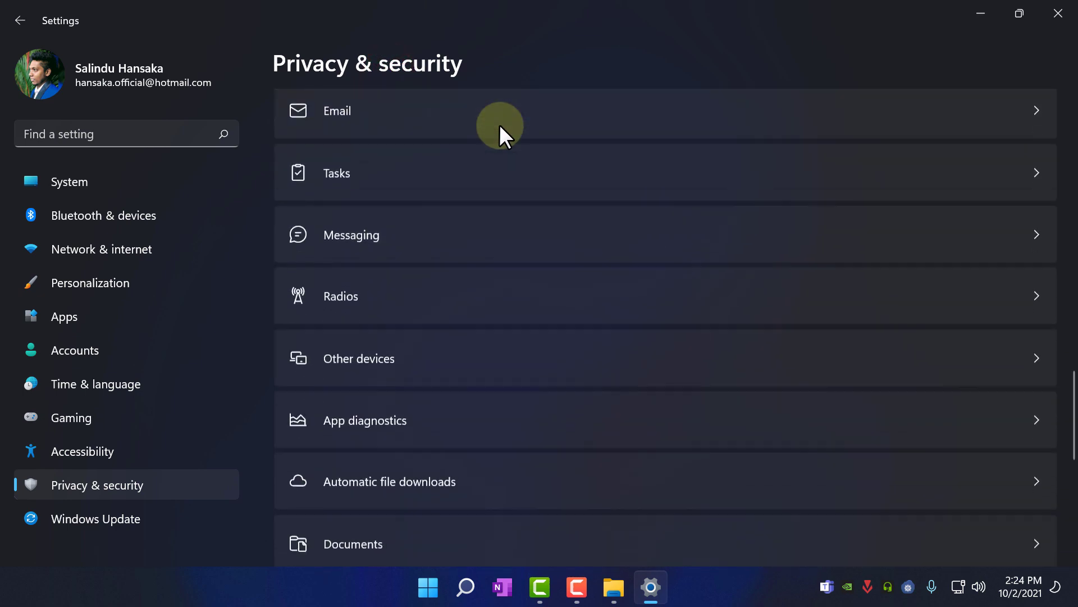
scroll(499, 124, "down", 1)
left_click(376, 178)
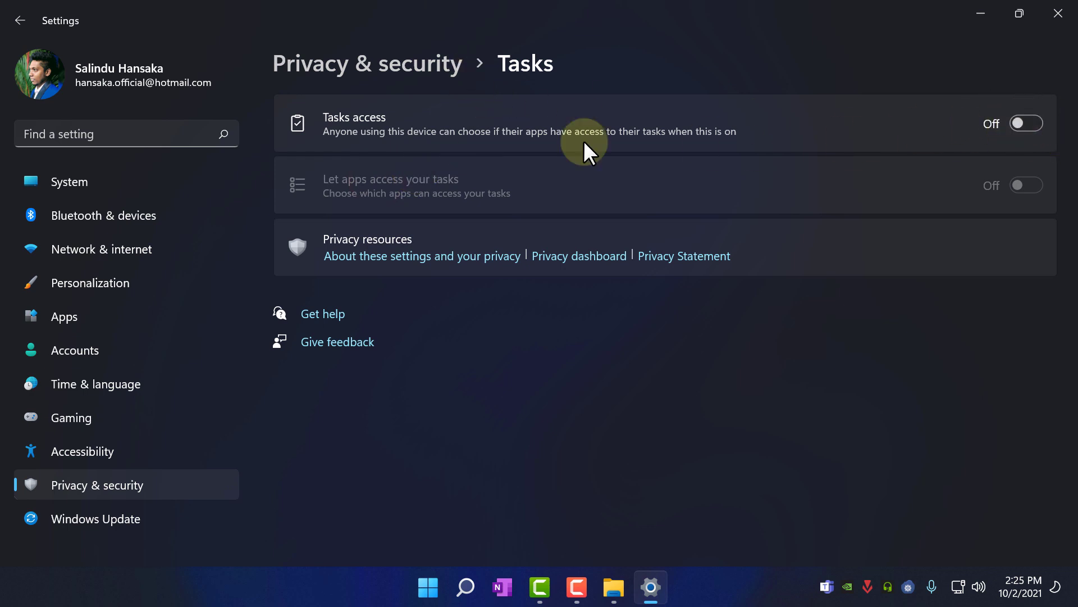
left_click(440, 70)
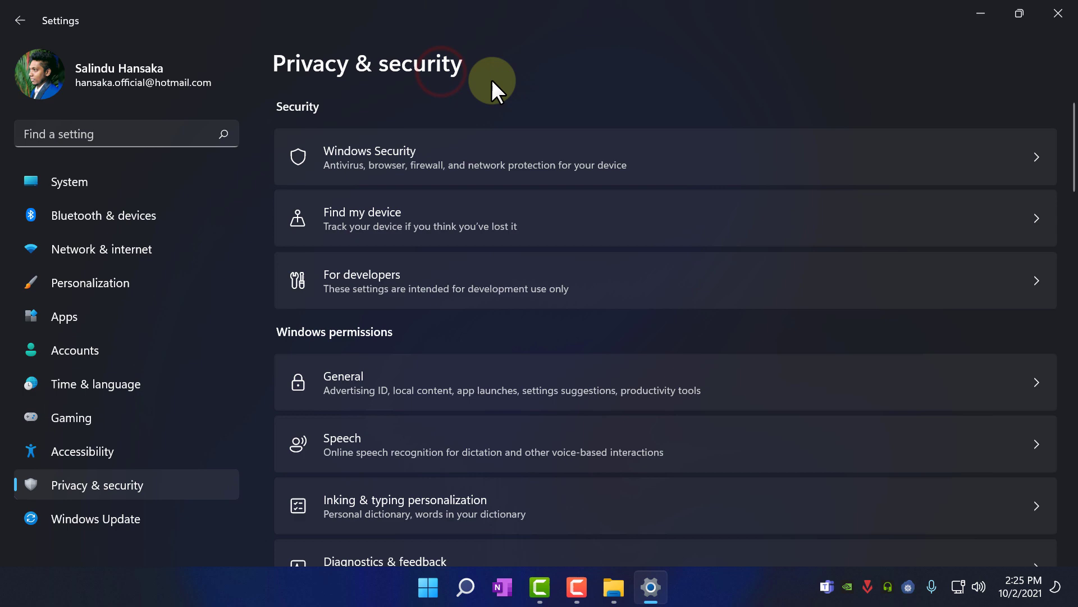
scroll(531, 278, "down", 15)
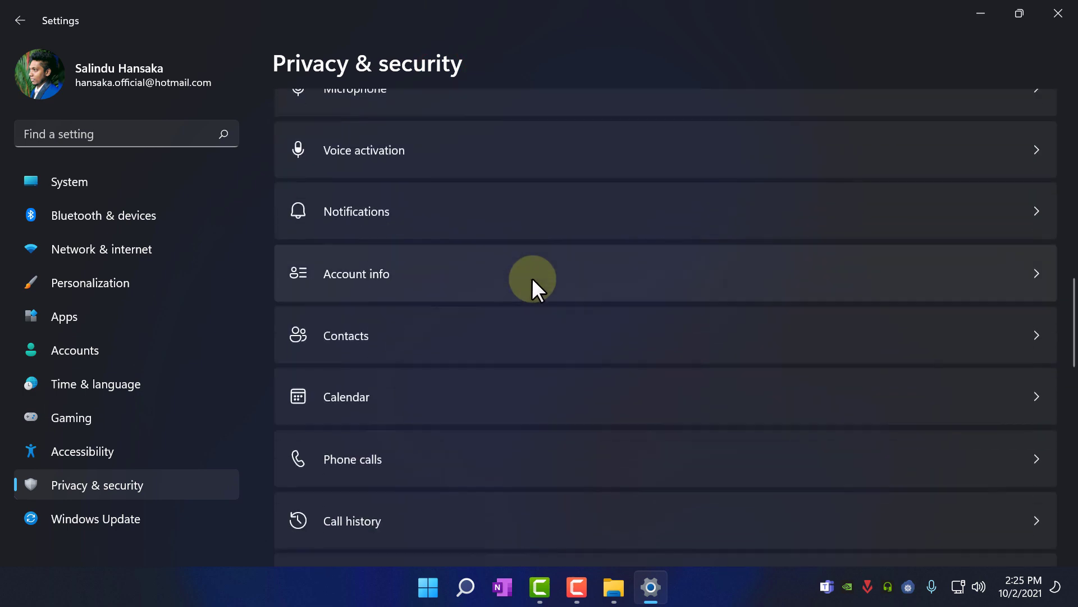
scroll(532, 277, "down", 2)
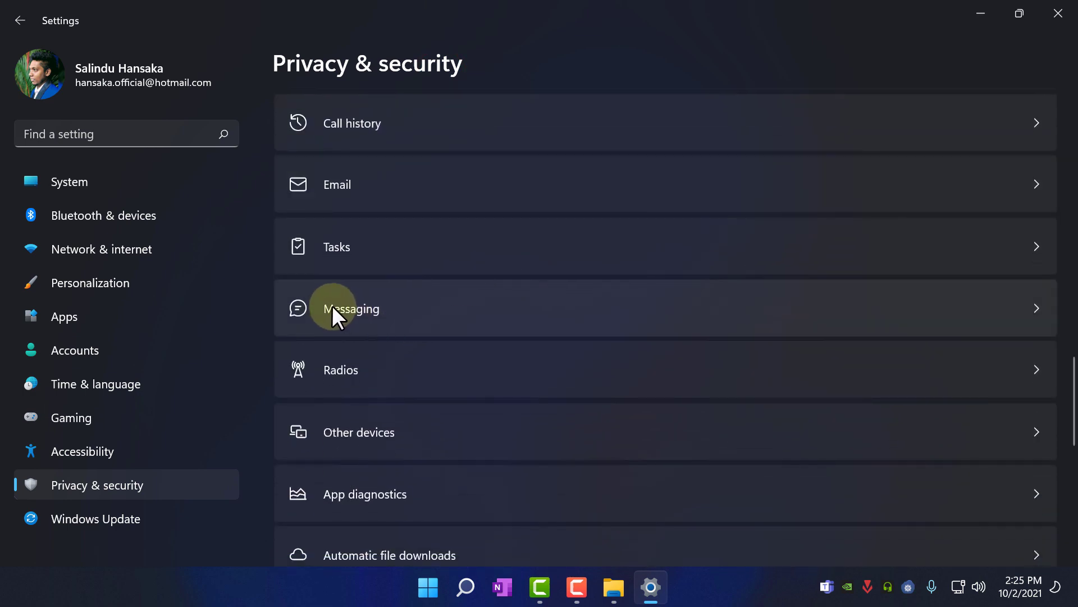
left_click(374, 306)
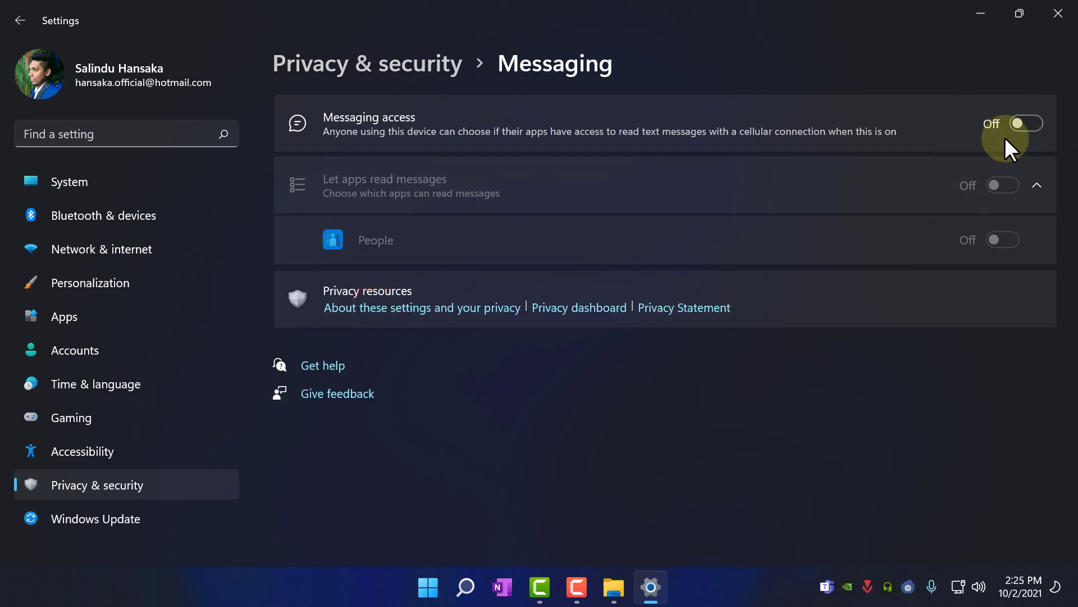
- Review the Radios permission page
left_click(406, 65)
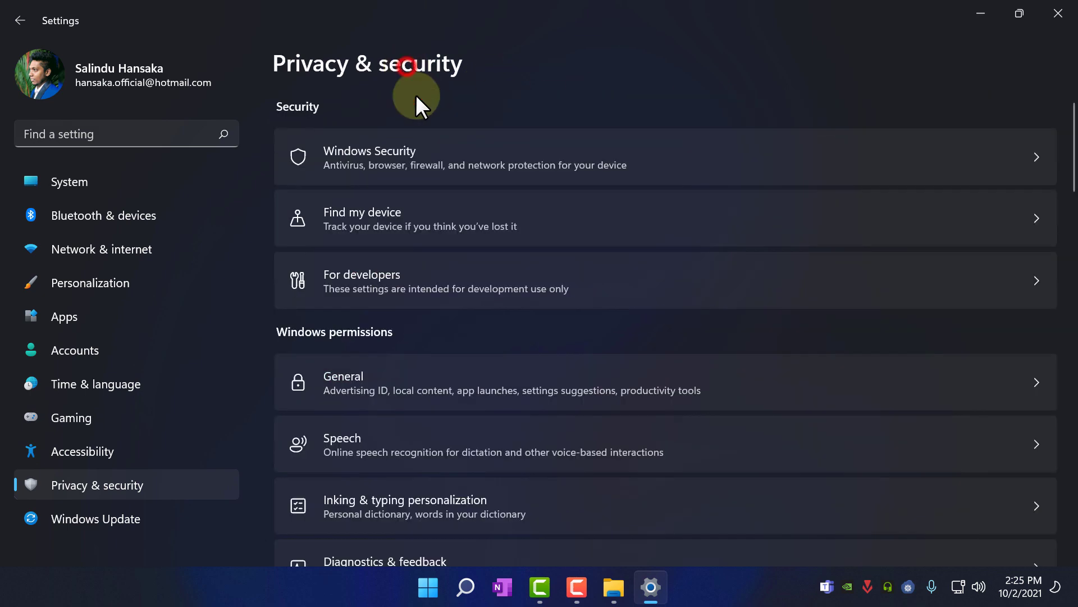
scroll(517, 335, "down", 12)
scroll(517, 335, "down", 10)
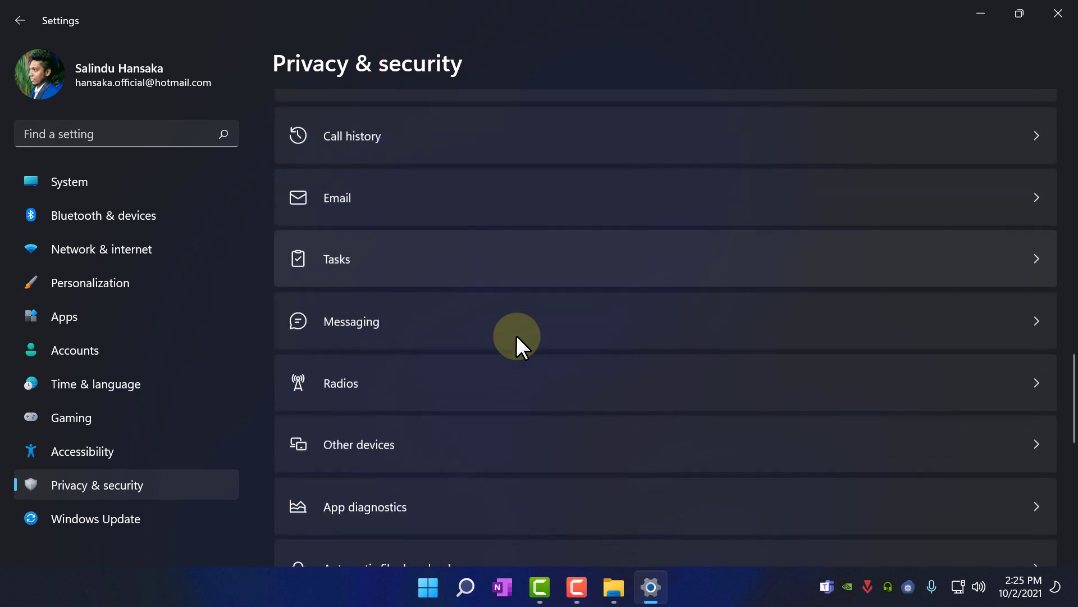
left_click(329, 225)
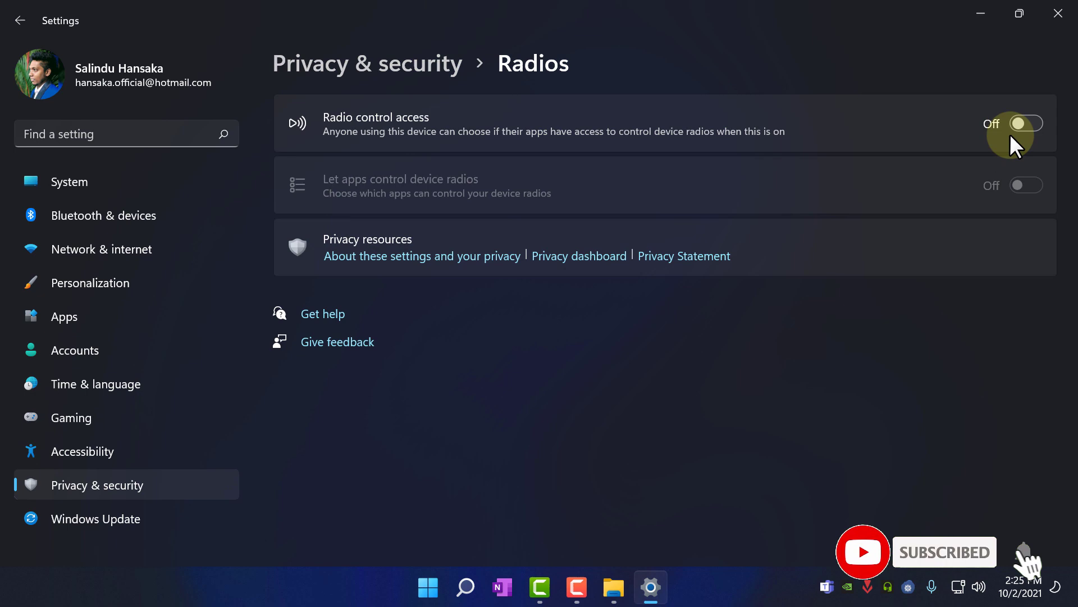
- Turn off App diagnostic access for apps
left_click(387, 66)
scroll(482, 225, "down", 1)
scroll(481, 225, "down", 15)
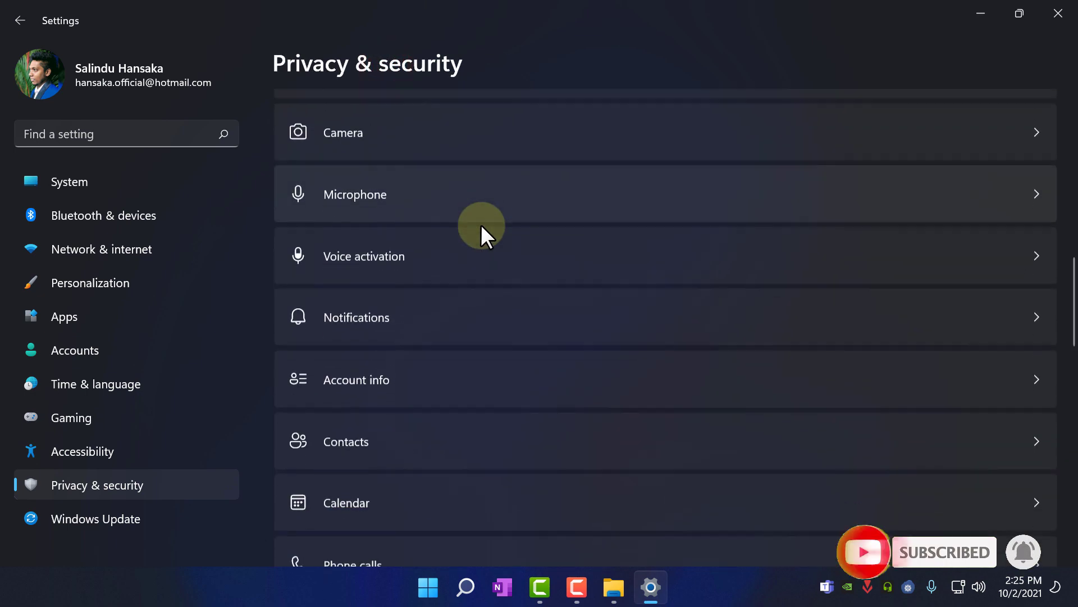
scroll(481, 225, "down", 6)
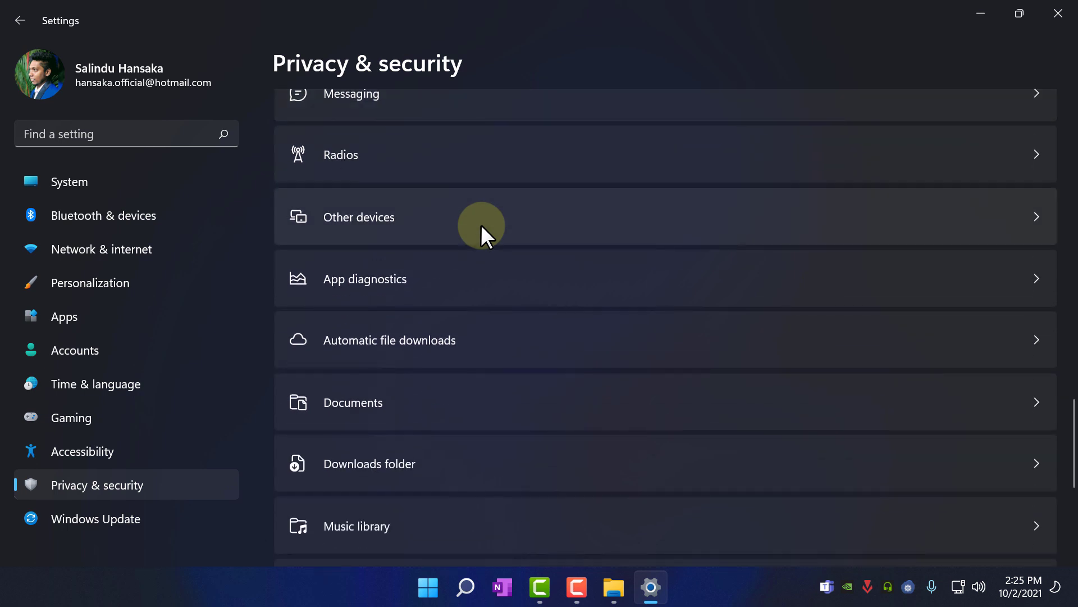
left_click(362, 209)
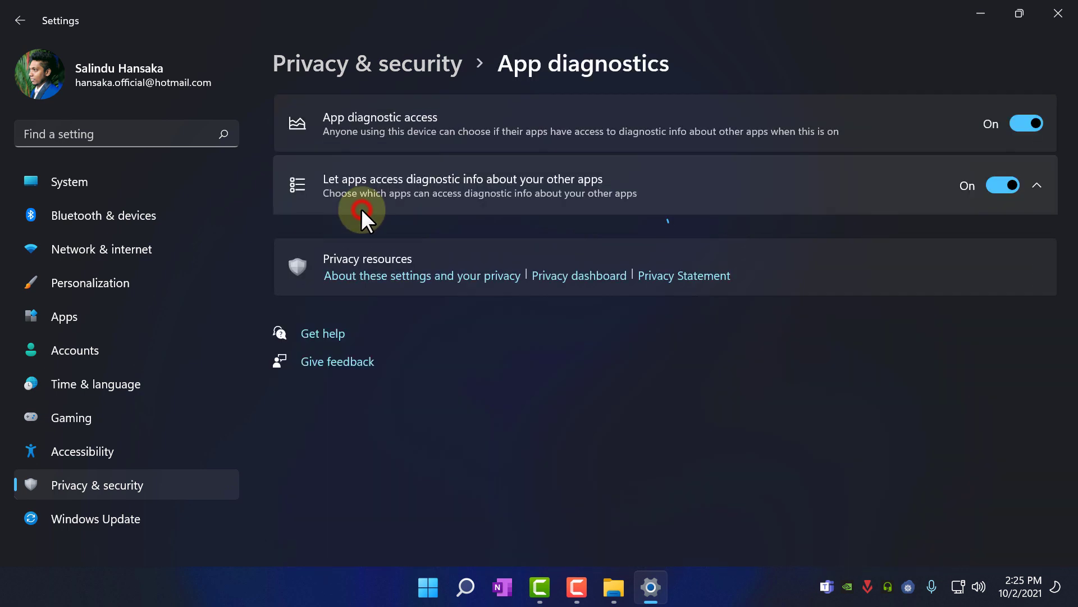
left_click(1031, 126)
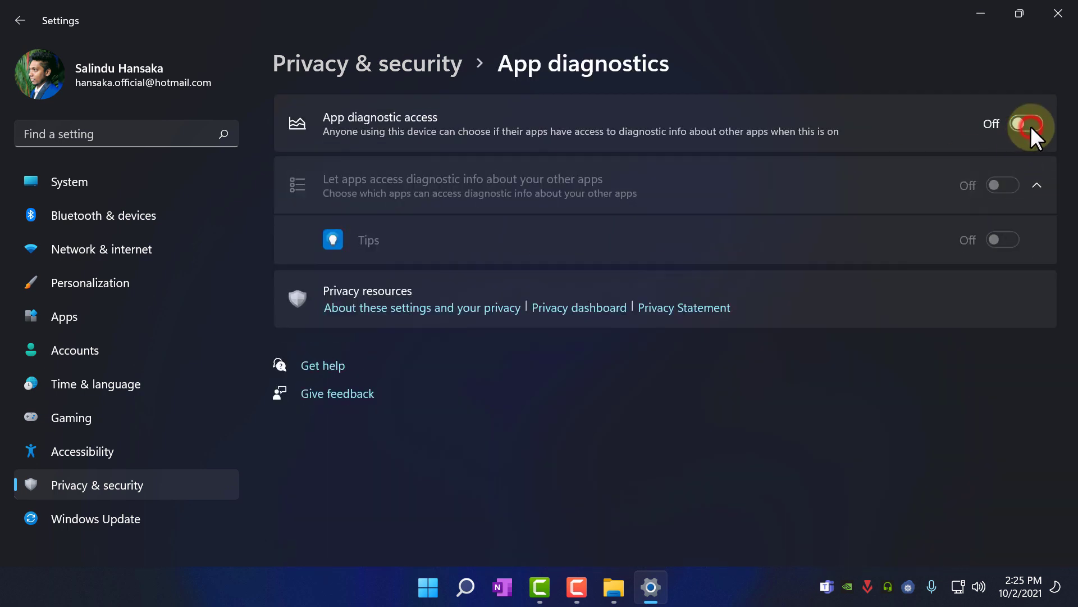
- Switch Send optional diagnostic data back On in Diagnostics & feedback, then return to the overview
left_click(407, 65)
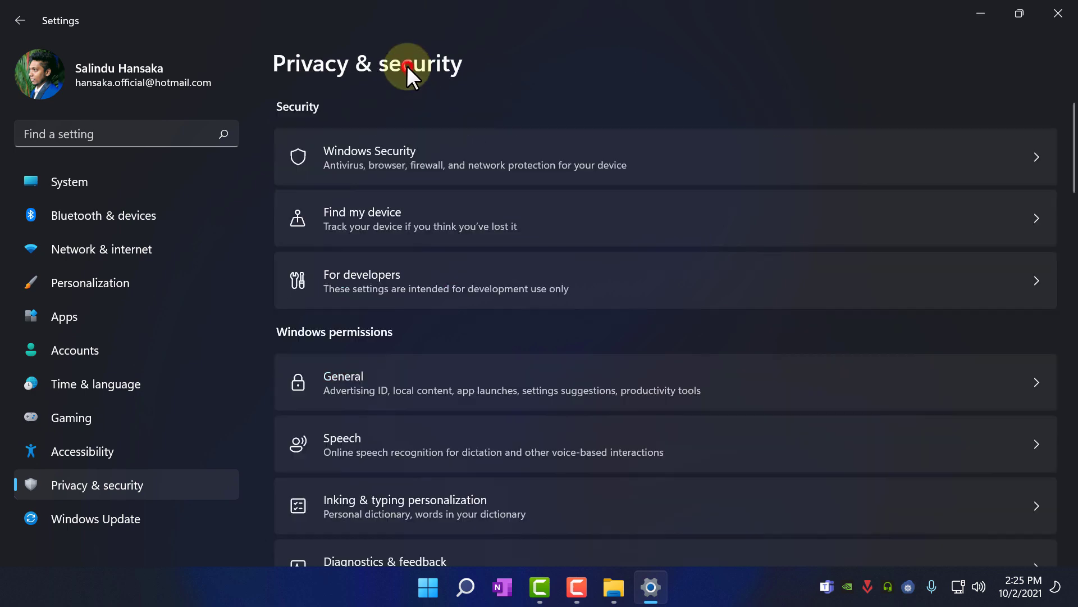
scroll(540, 199, "down", 8)
scroll(540, 200, "down", 10)
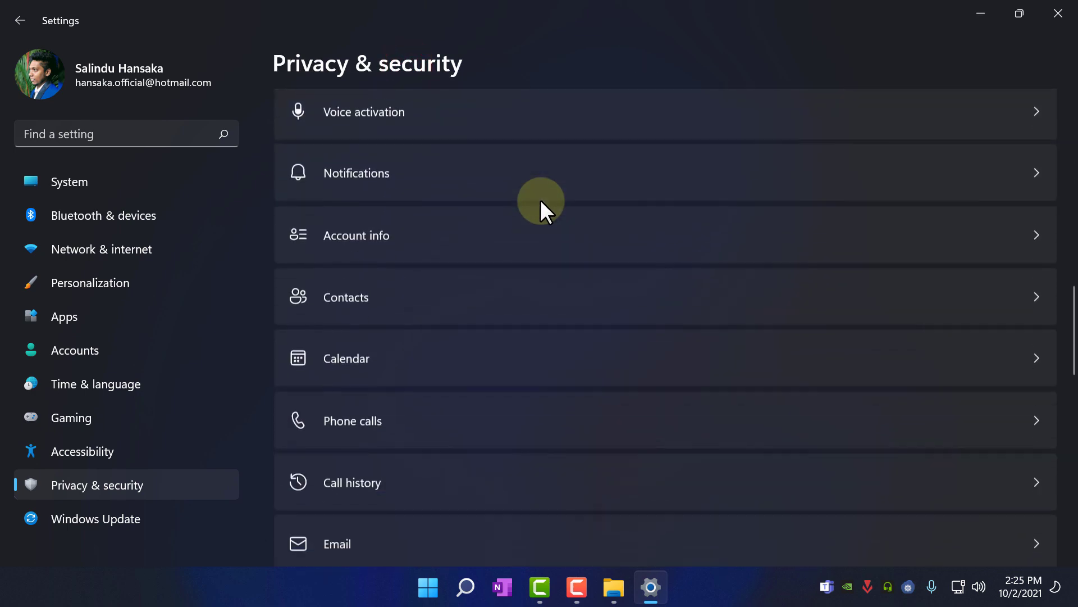
scroll(540, 200, "down", 5)
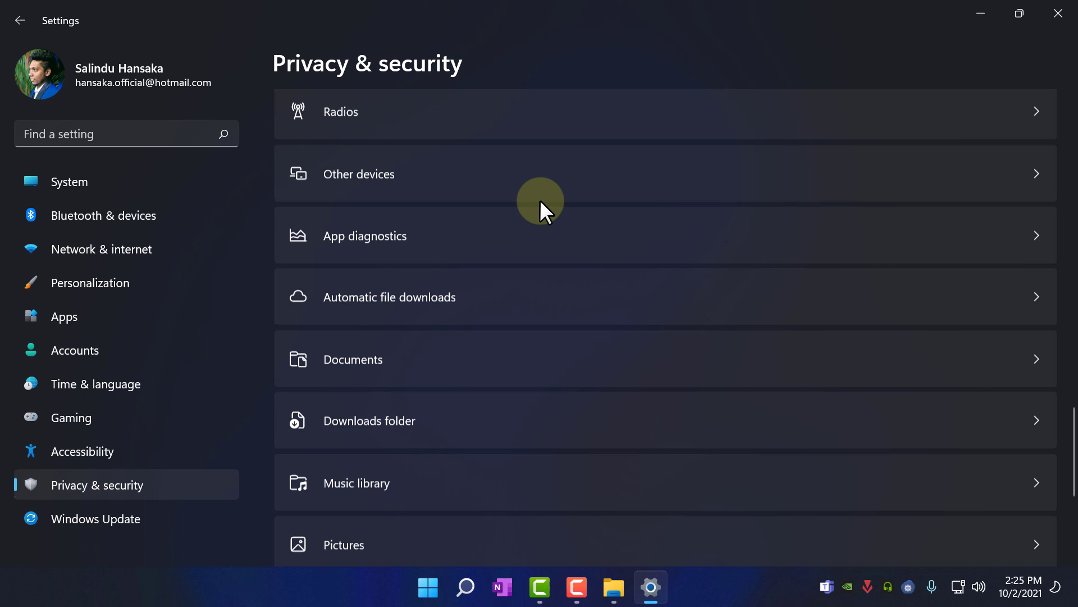
scroll(554, 198, "down", 2)
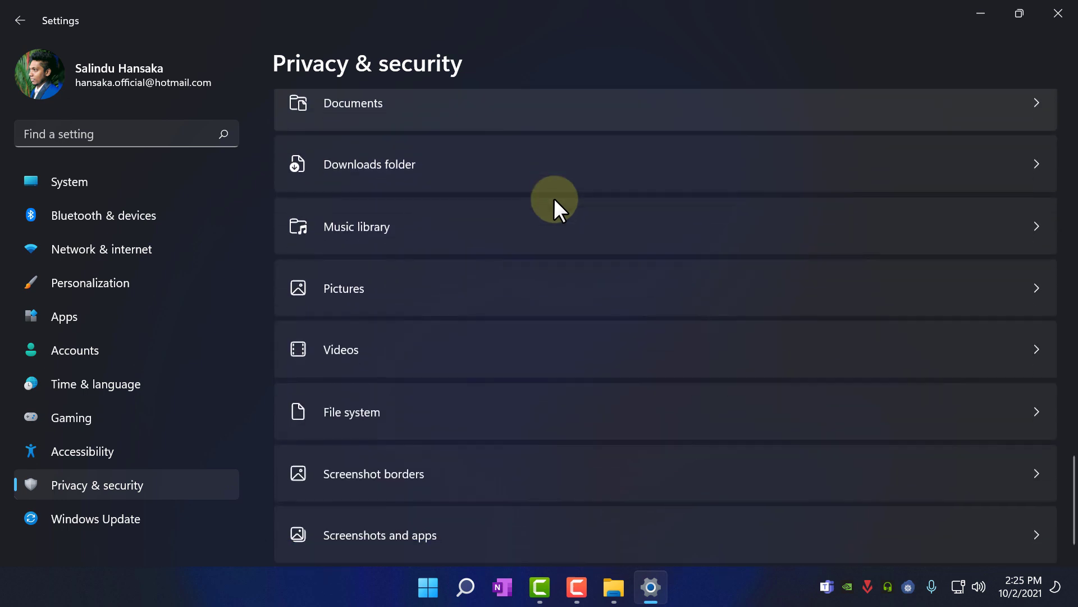
scroll(440, 388, "up", 6)
scroll(439, 380, "up", 15)
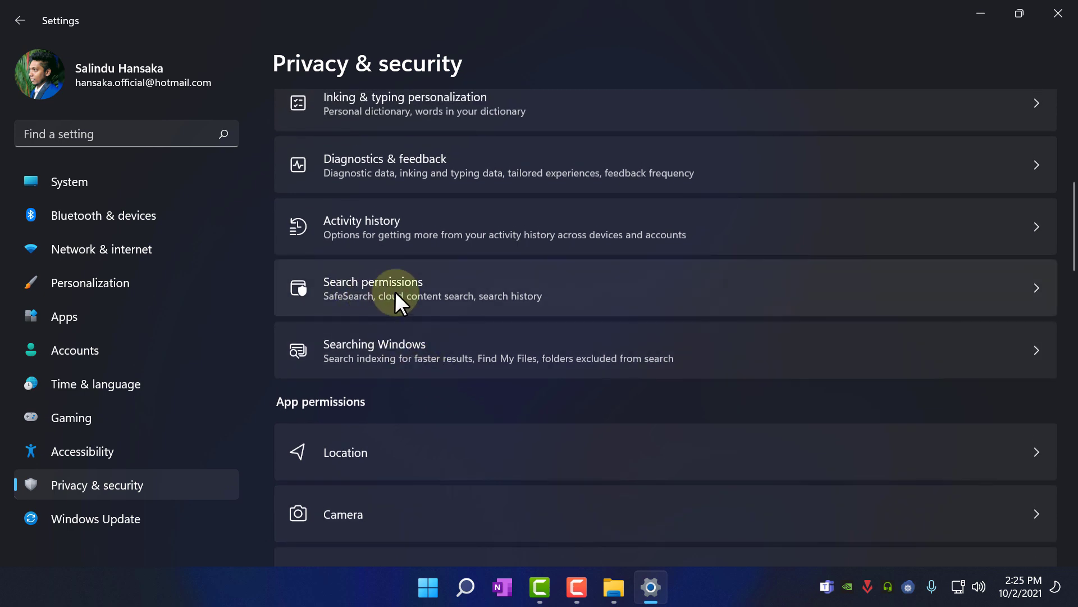
scroll(374, 304, "up", 1)
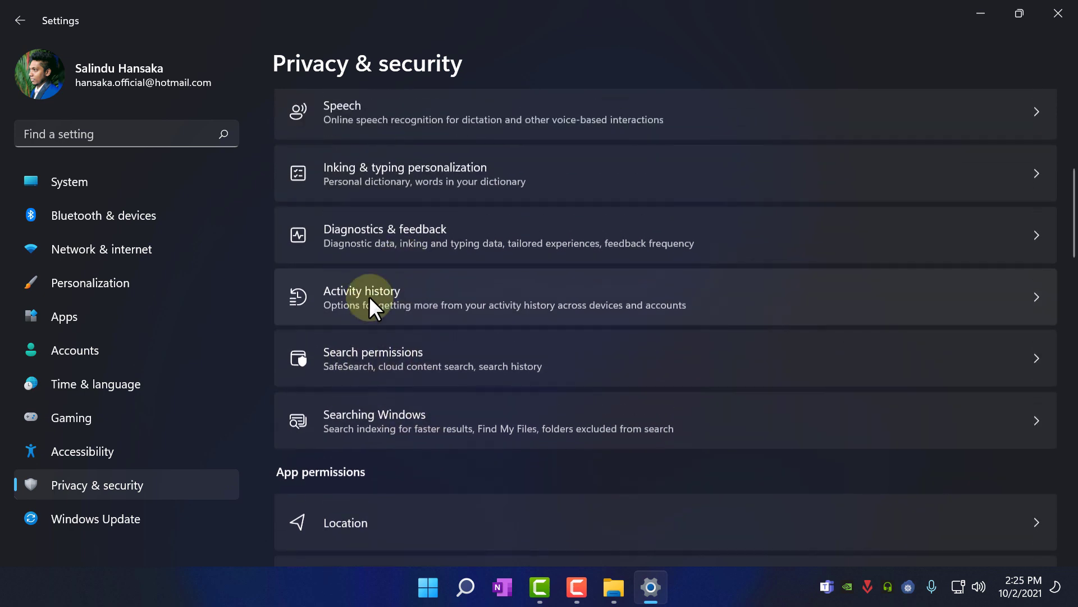
left_click(411, 233)
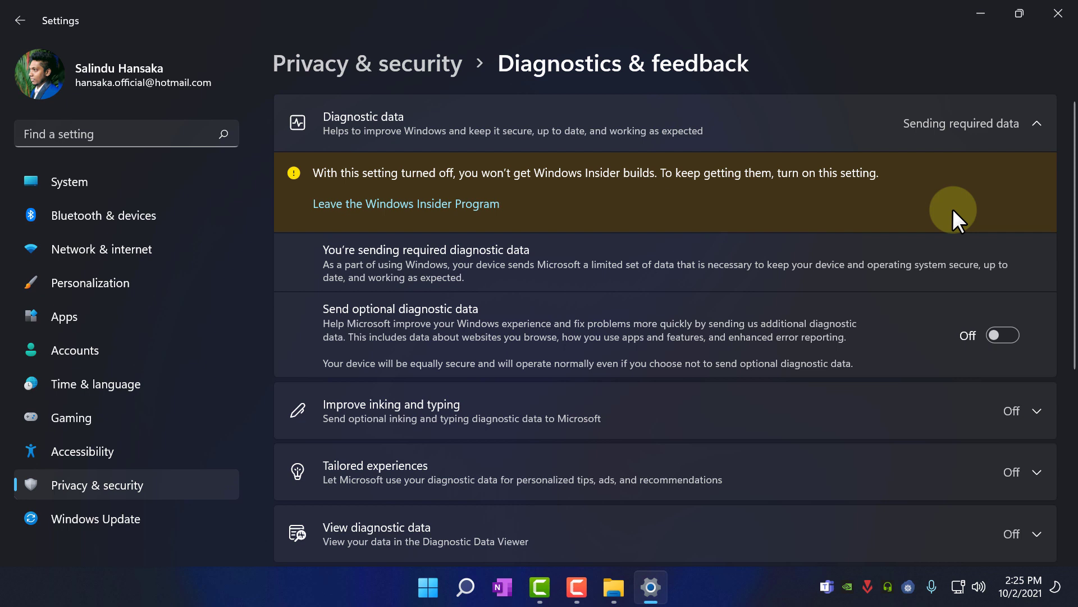
left_click(1001, 335)
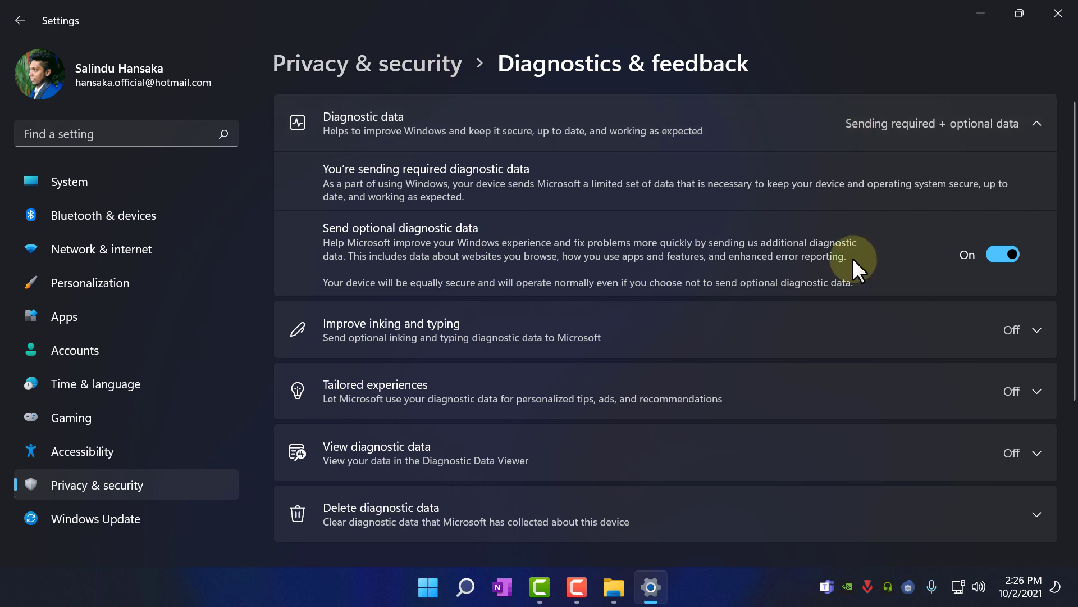
left_click(390, 65)
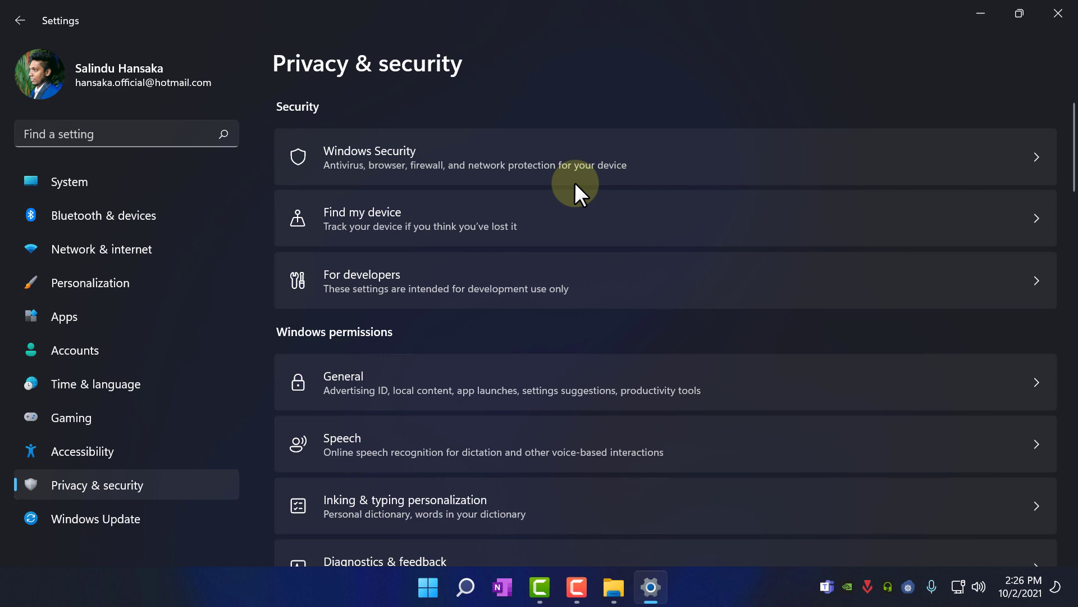
- Close Settings and search 'advance system' to open View advanced system settings
left_click(1063, 16)
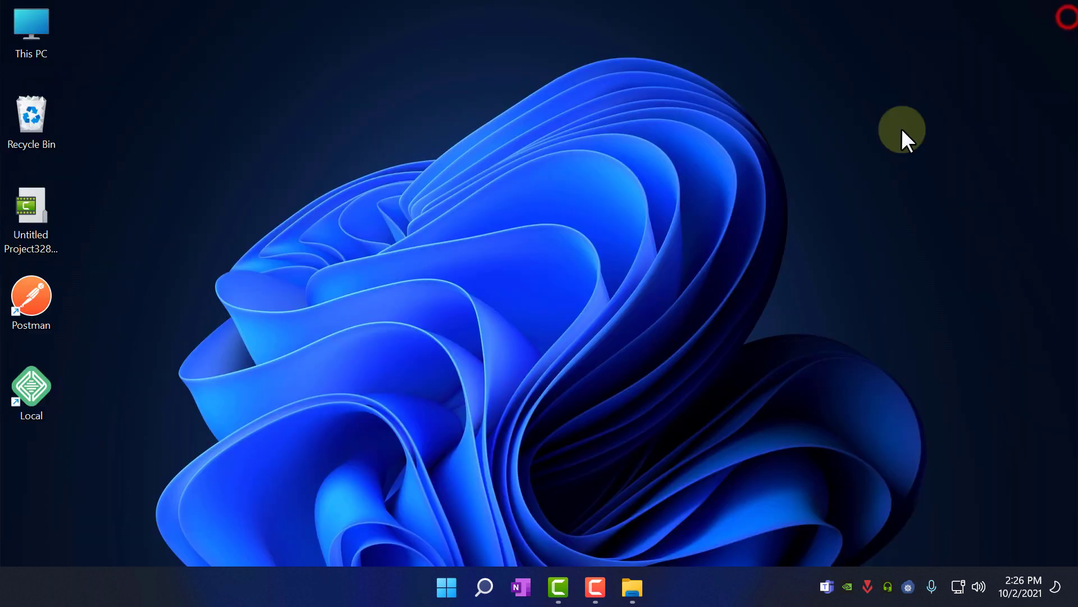
left_click(481, 589)
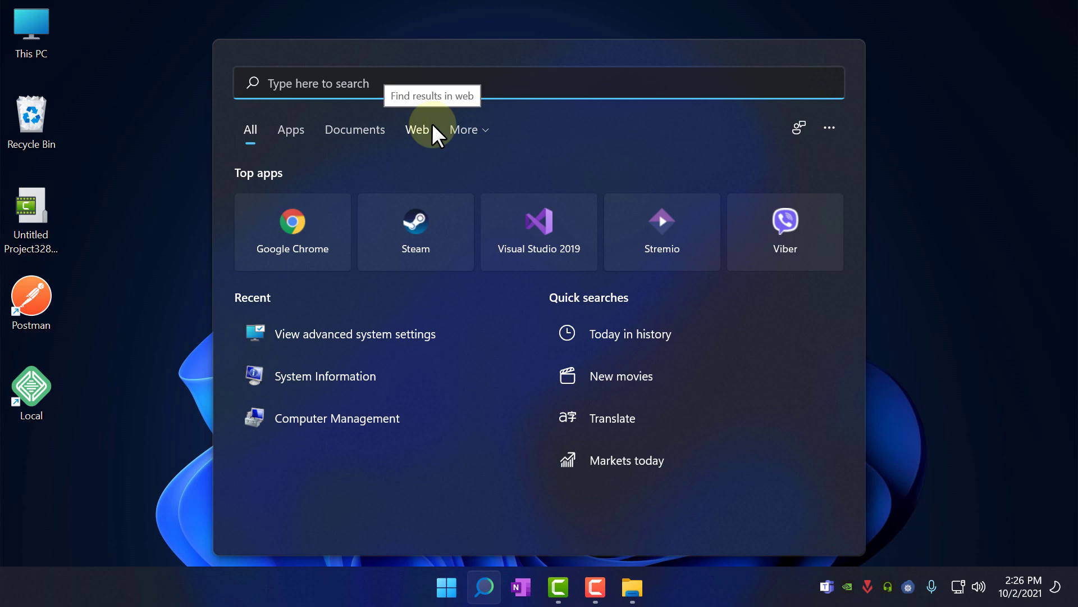
type("advancee")
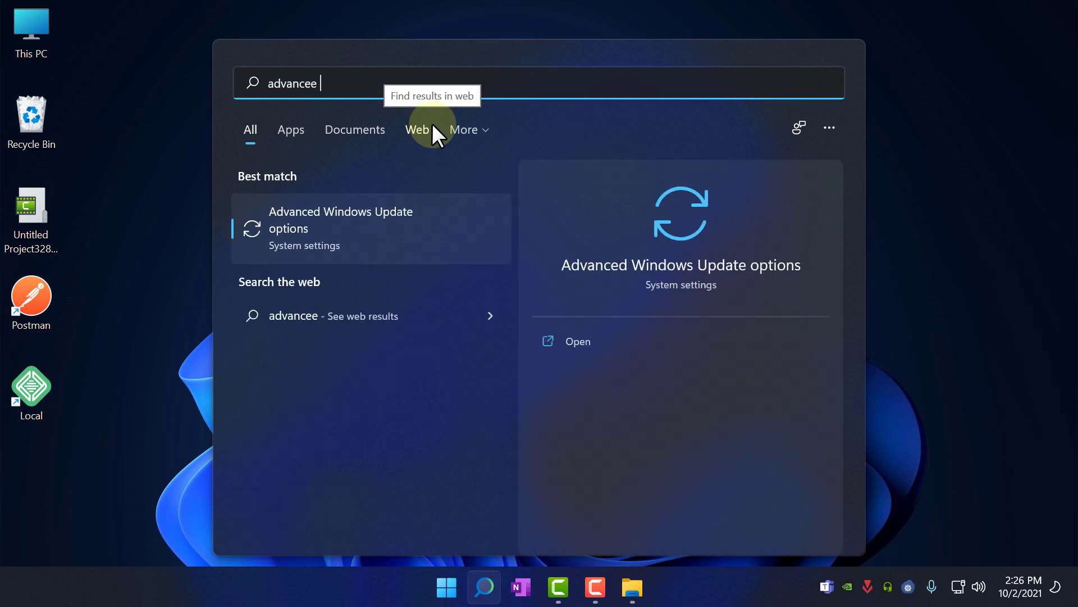
key("BackSpace")
key("BackSpace")
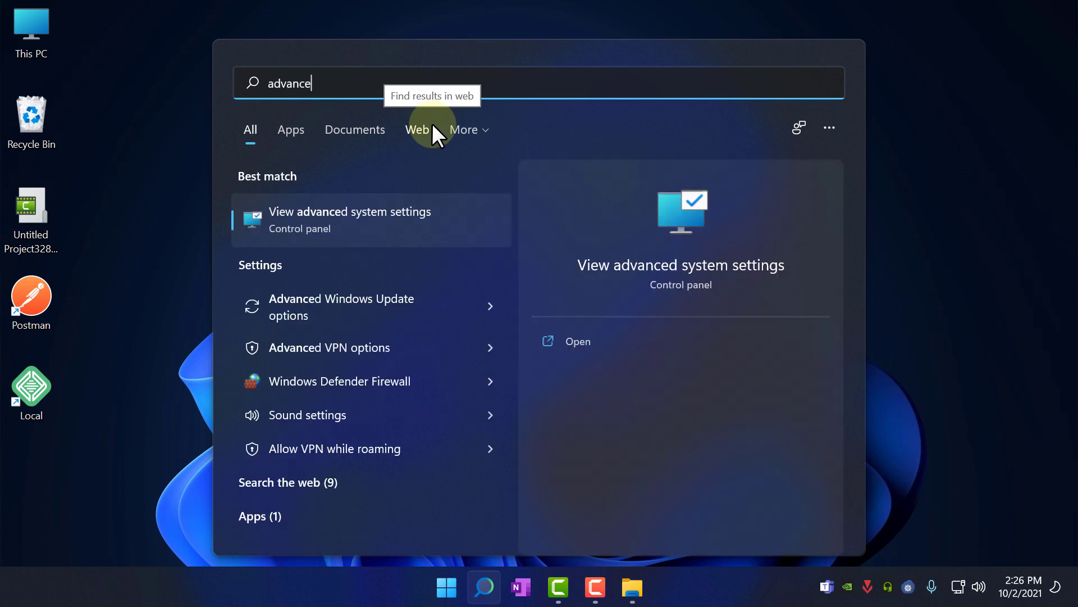
type("system")
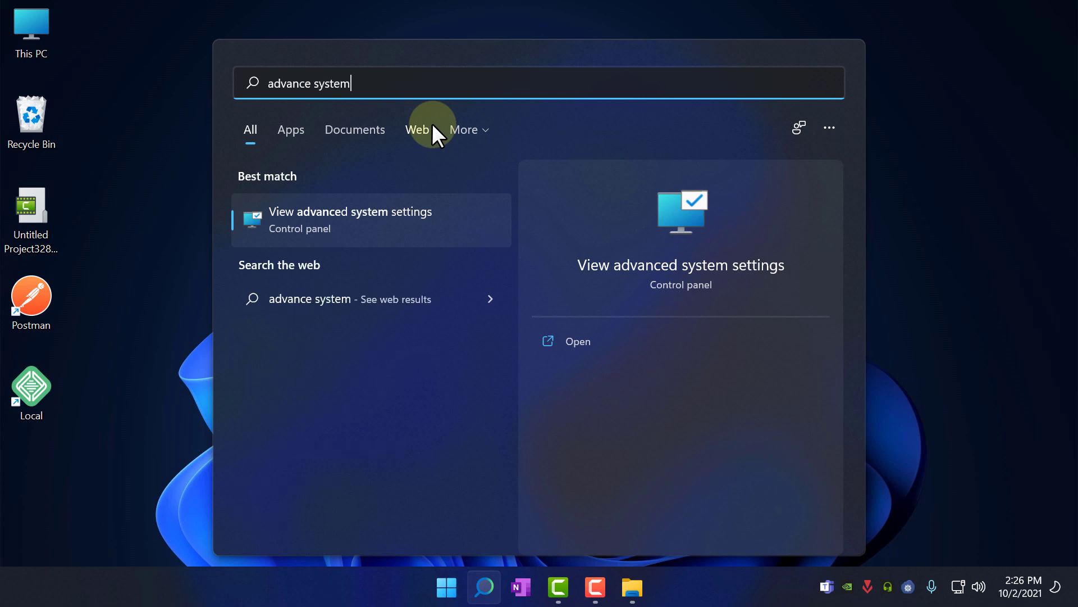
left_click(351, 213)
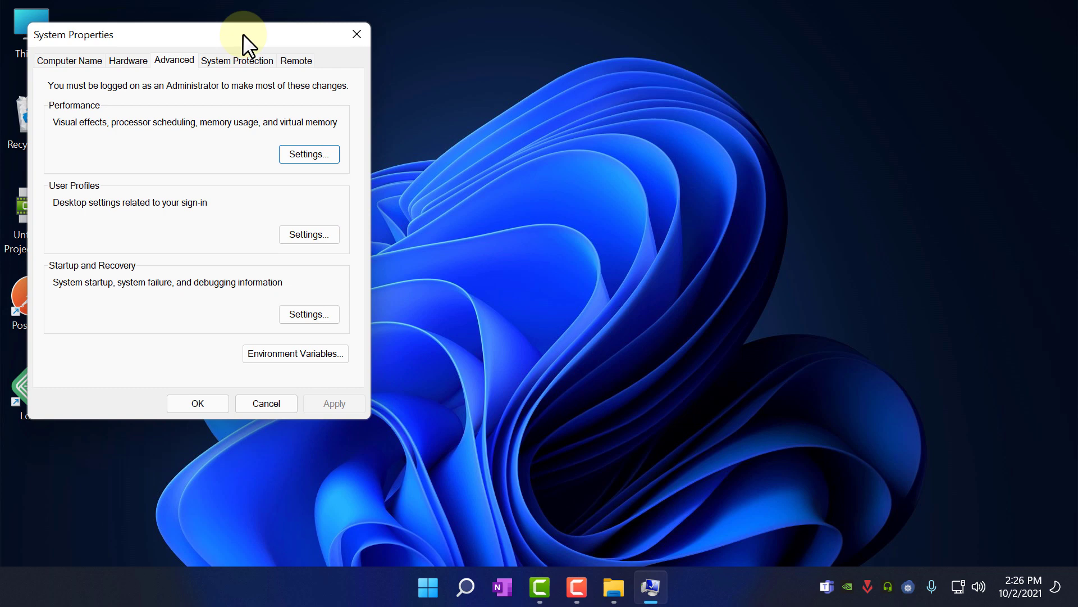
- Select Adjust for best performance in Performance Options and apply it
left_click_drag(243, 33, 593, 73)
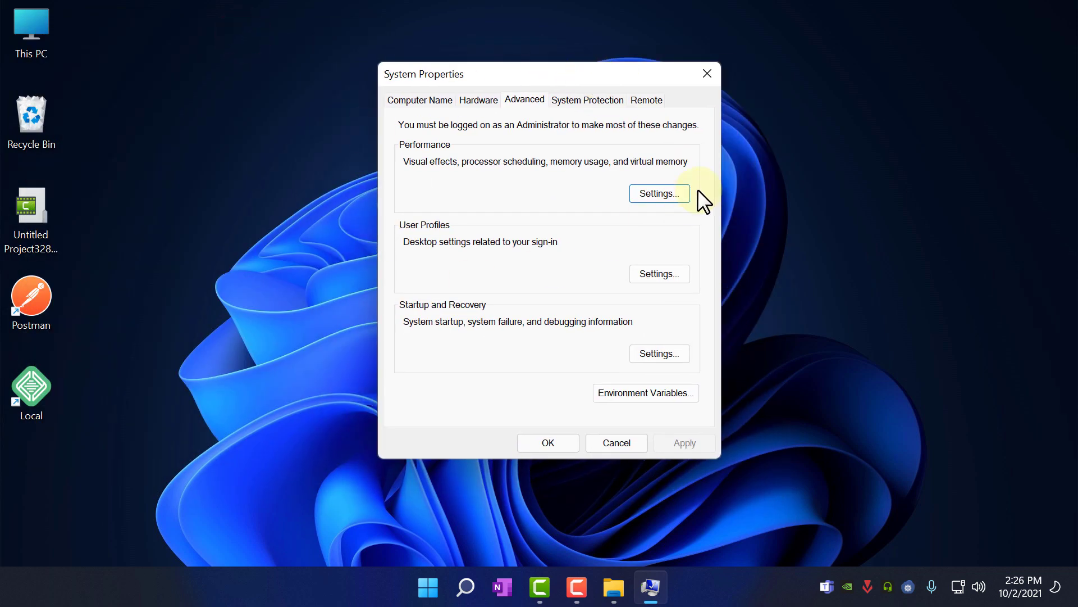
left_click(644, 195)
left_click(649, 189)
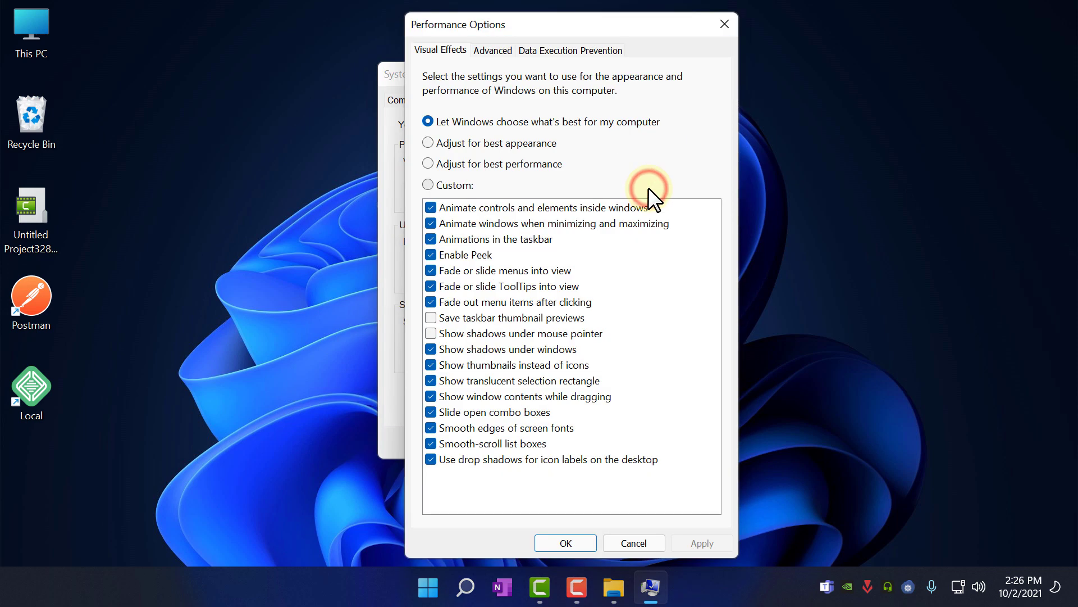
left_click(505, 163)
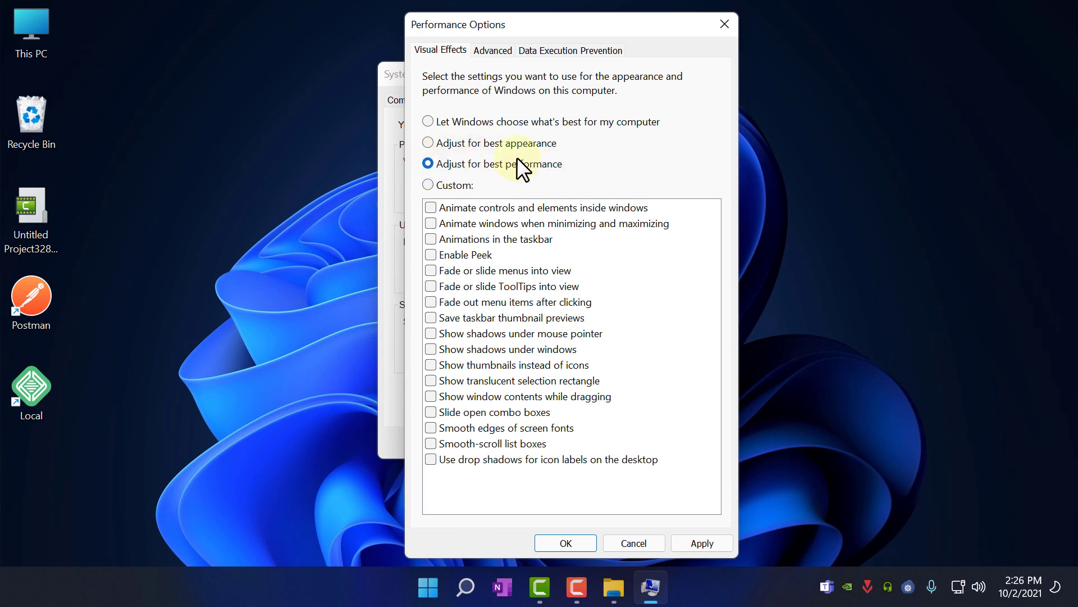
left_click(696, 546)
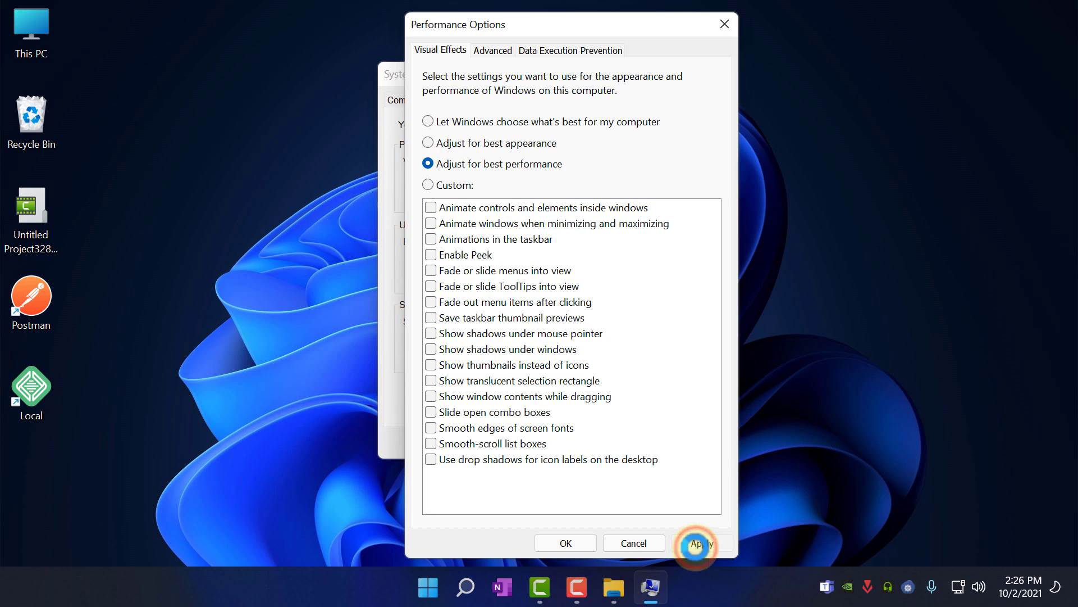
left_click(574, 542)
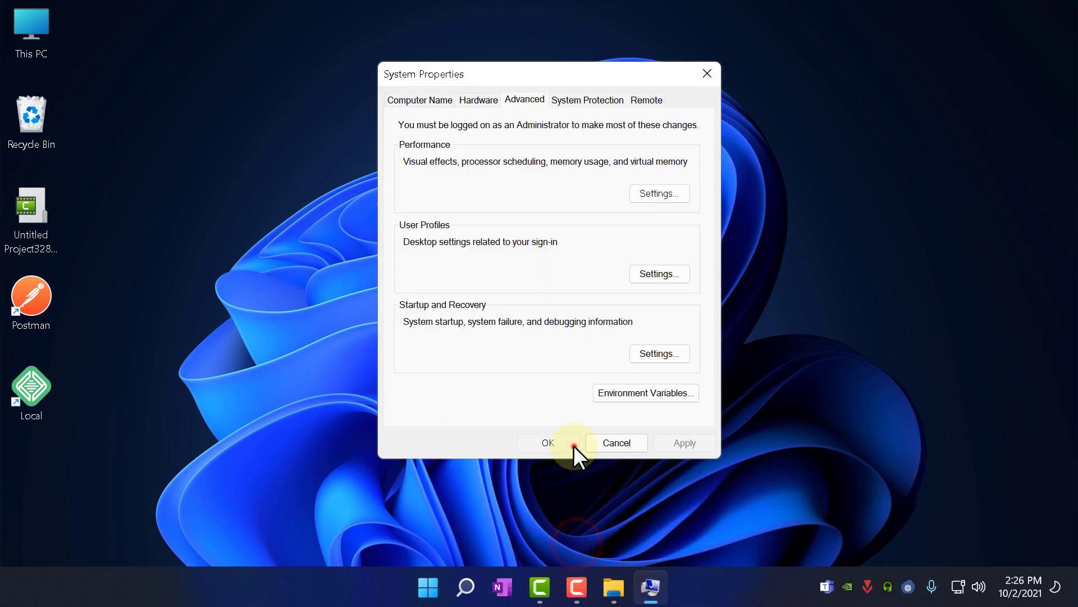
- Close System Properties with OK
left_click(574, 446)
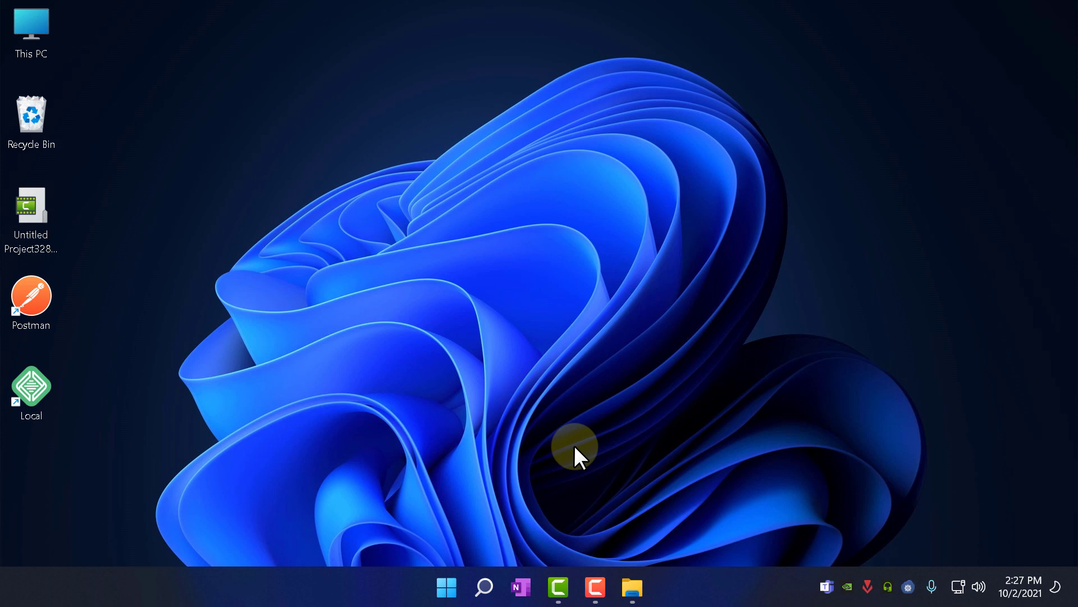
- Launch Task Manager from the Start quick-link menu and show its Startup apps list
right_click(446, 581)
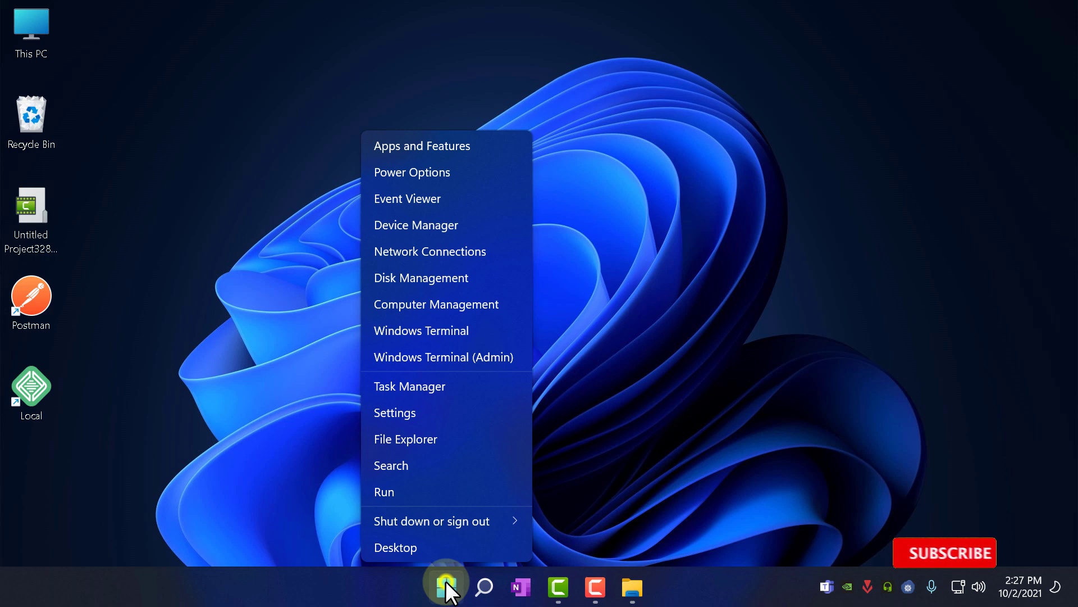
left_click(432, 393)
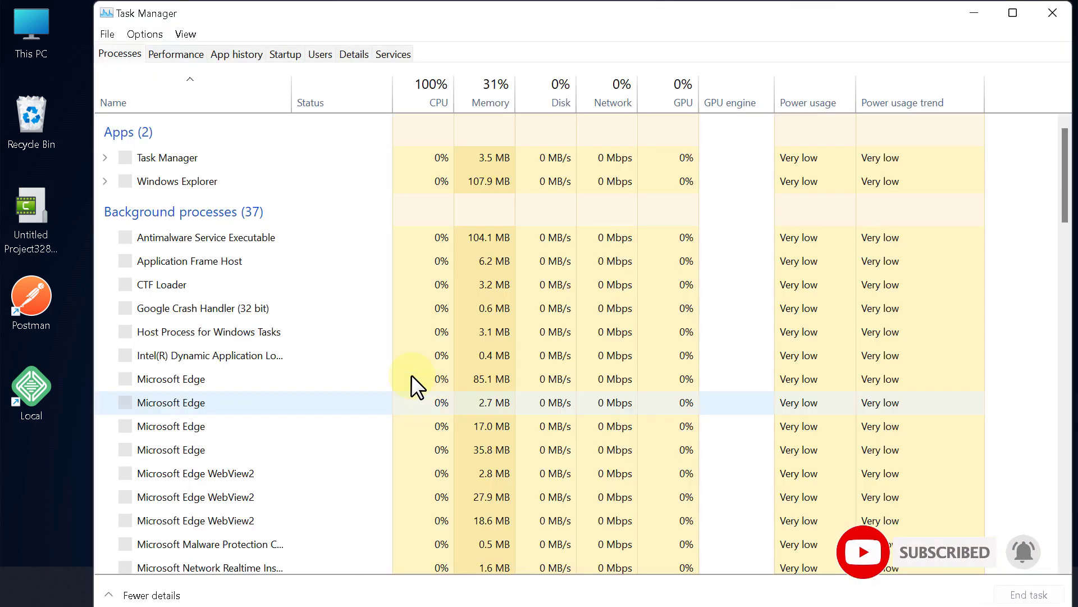
left_click(282, 55)
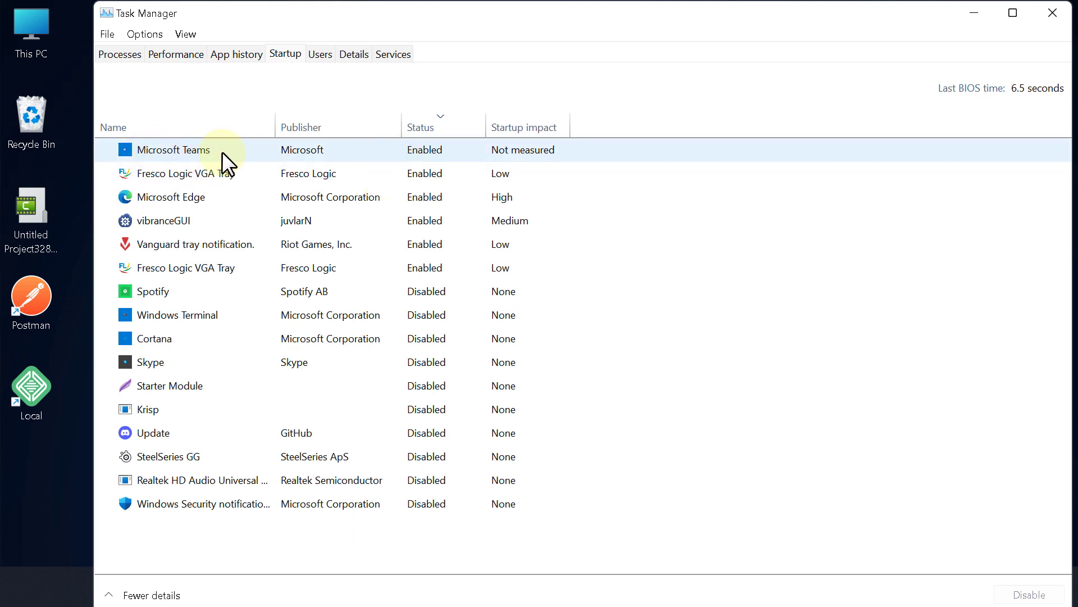
- Disable Microsoft Teams in the Startup apps list
right_click(340, 143)
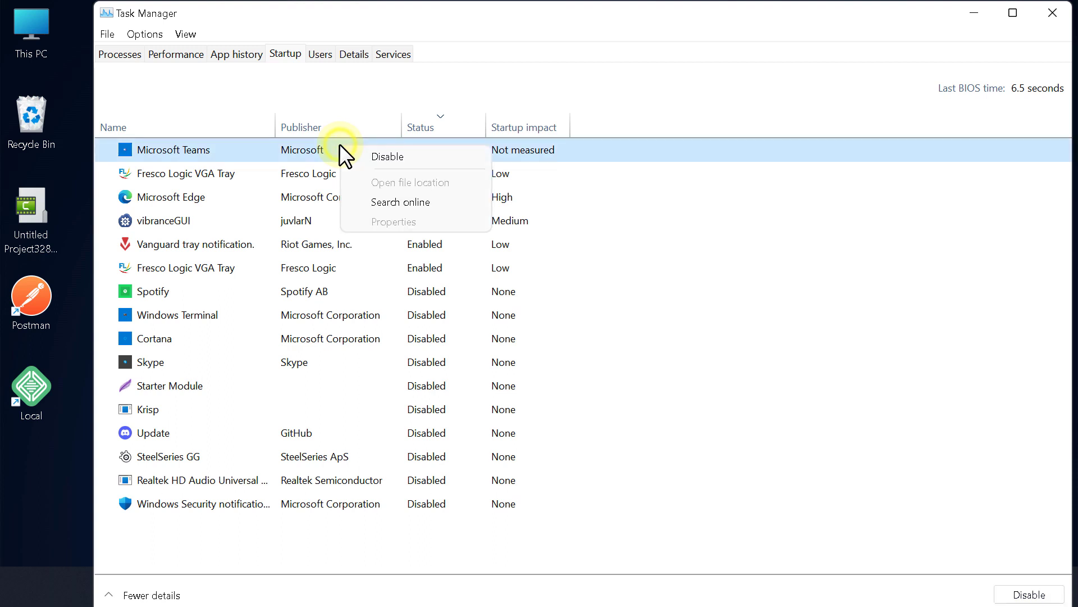
left_click(413, 154)
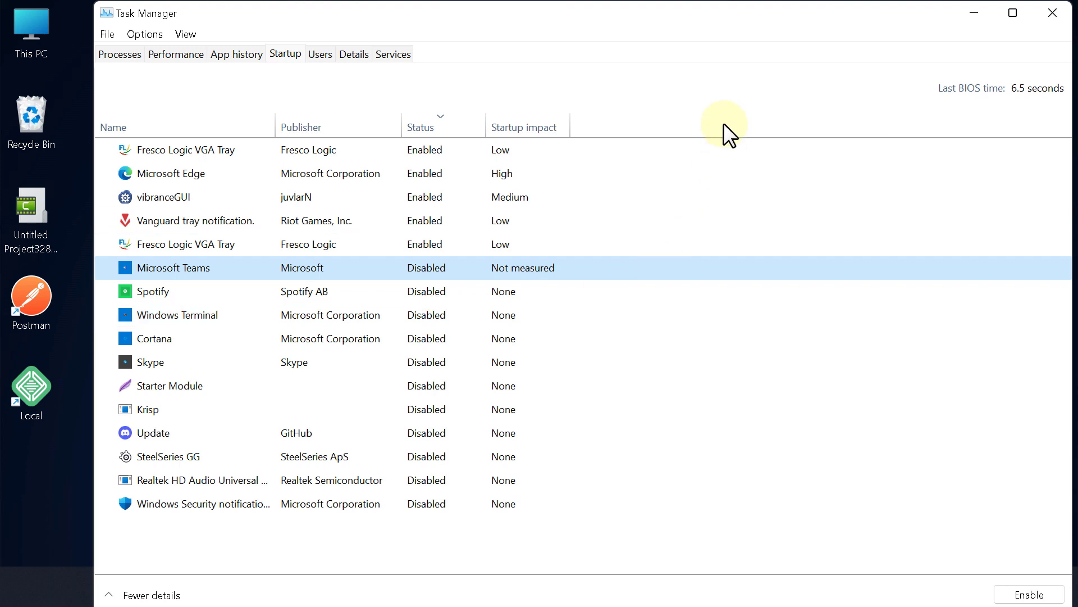
mouse_move(505, 124)
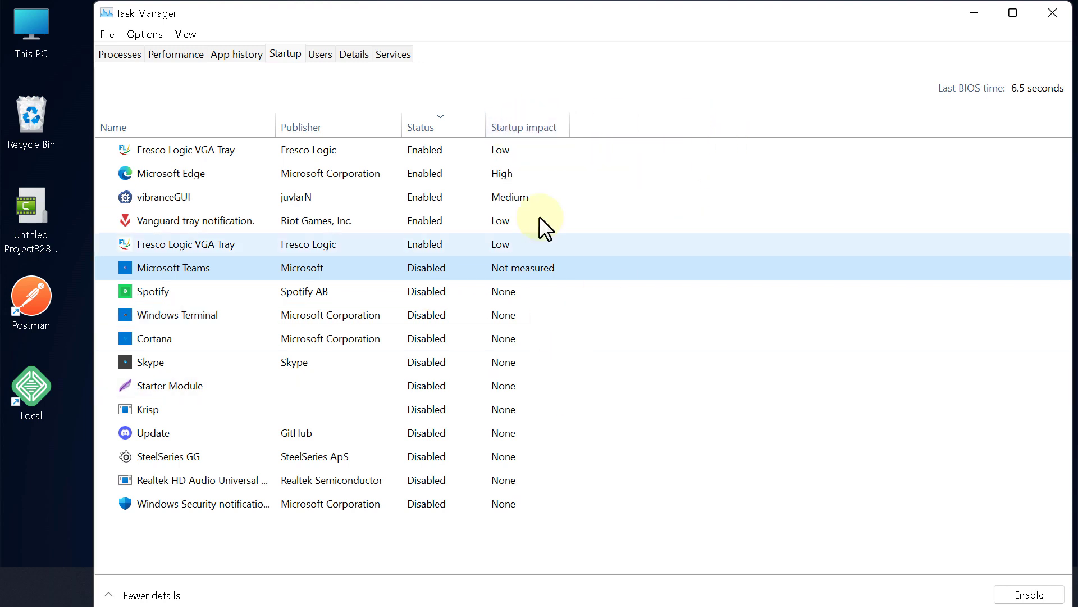